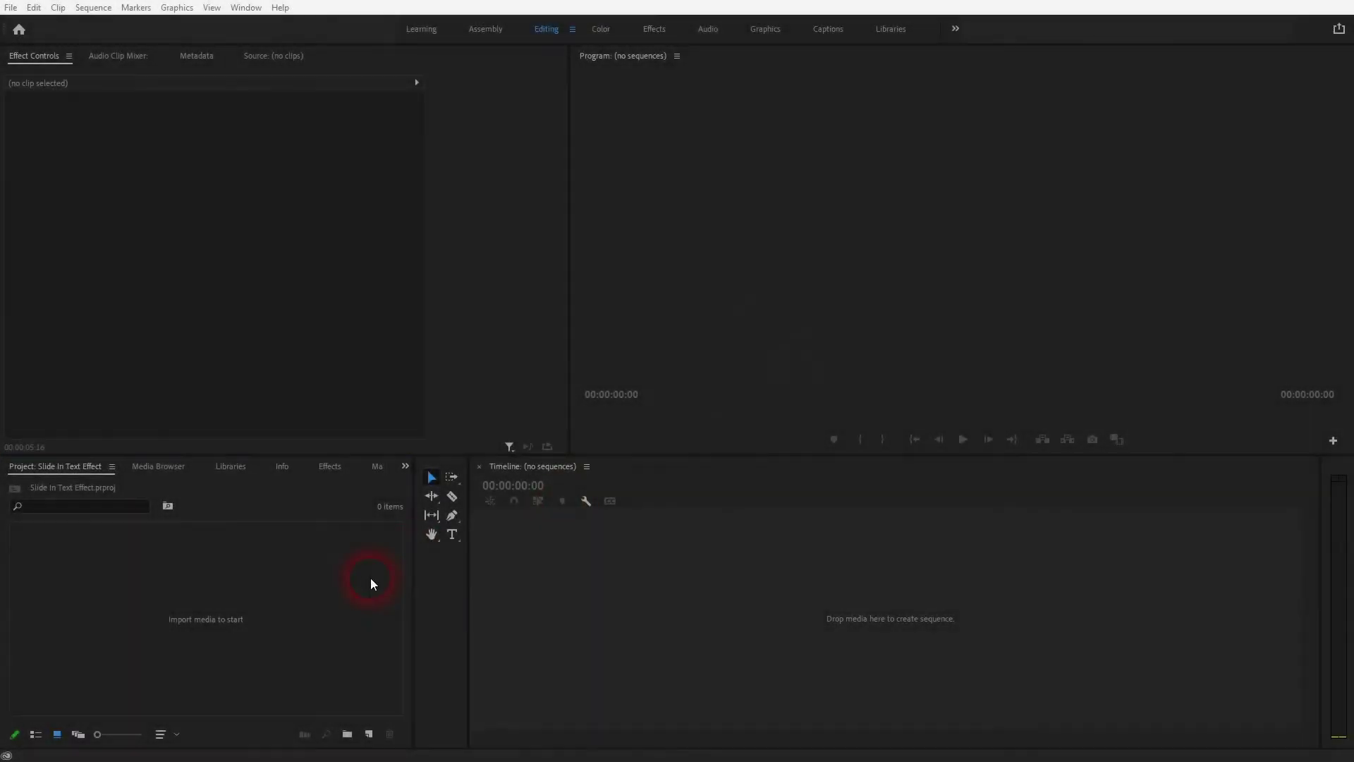
- Create a new 1920×1080 Black Video item from the Project panel
right_click(300, 598)
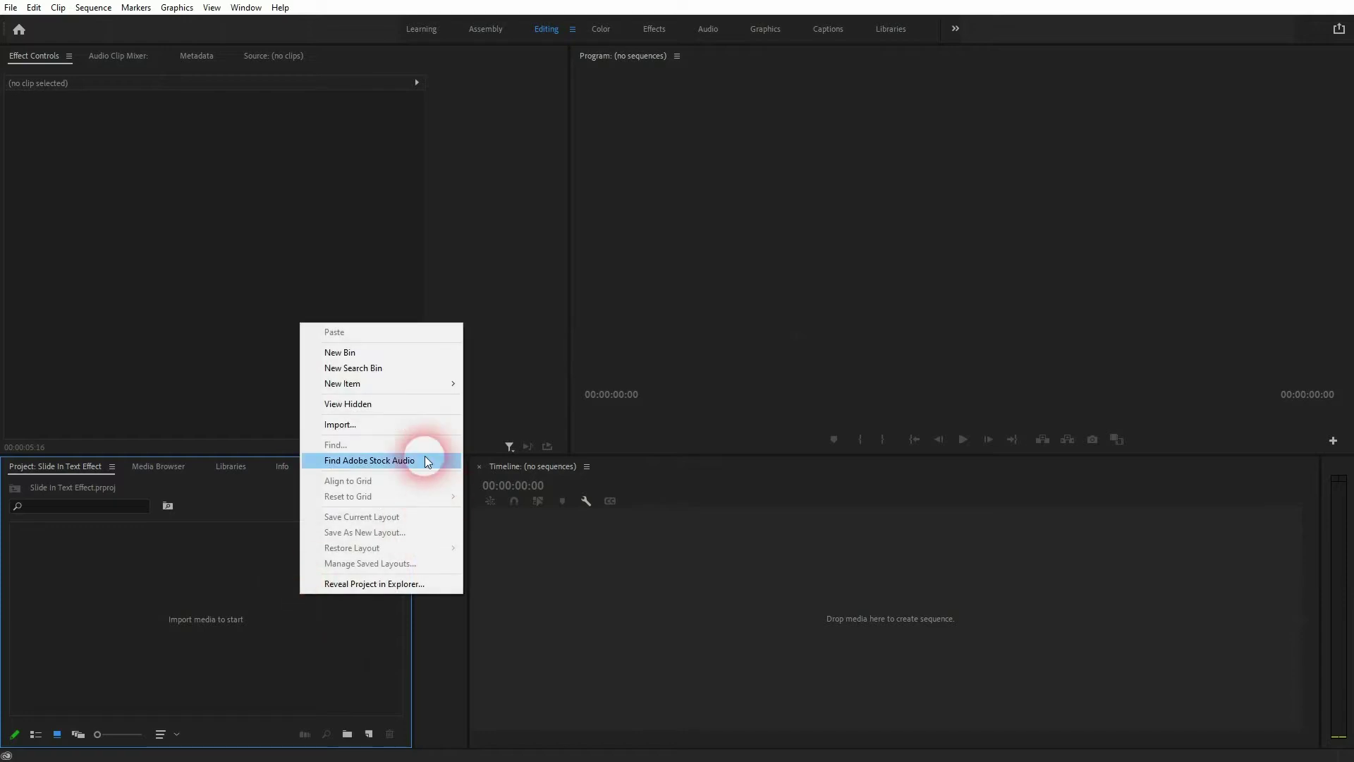
mouse_move(419, 385)
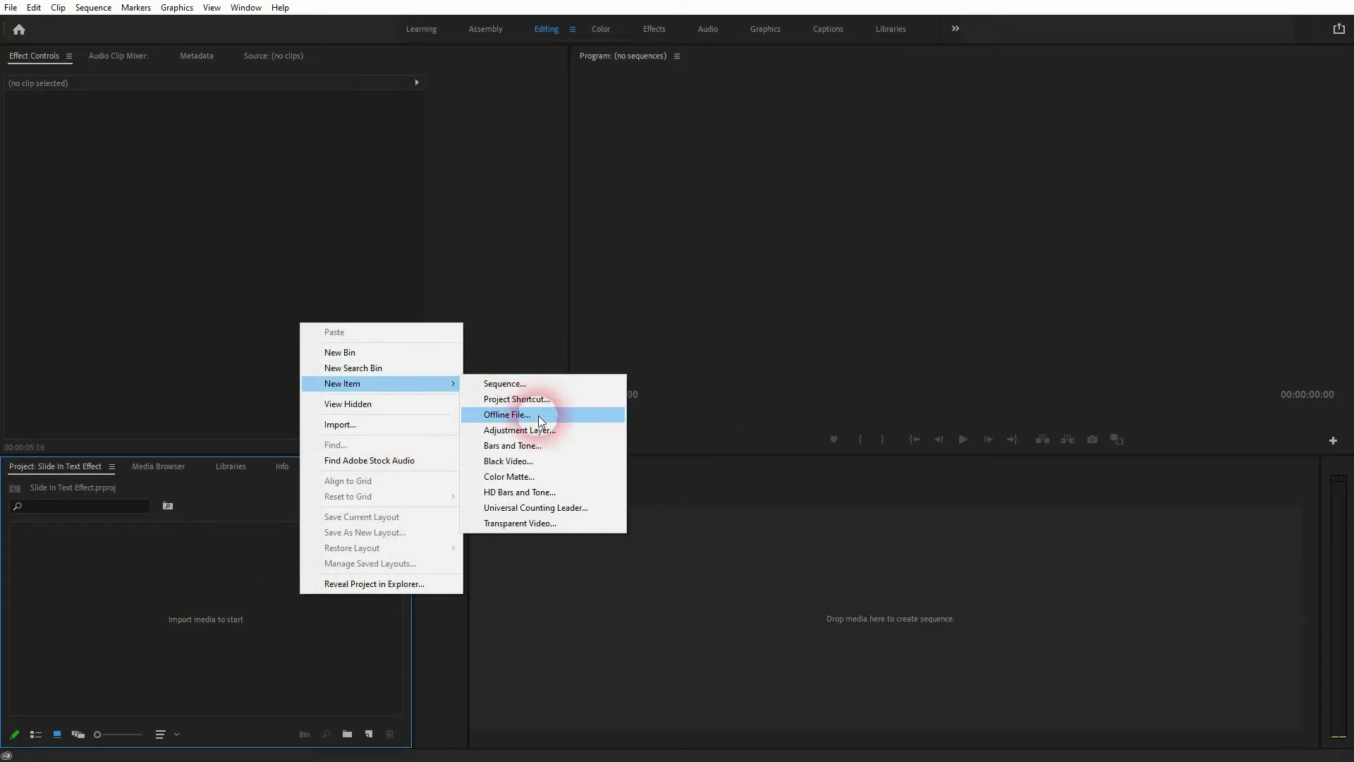
click(551, 467)
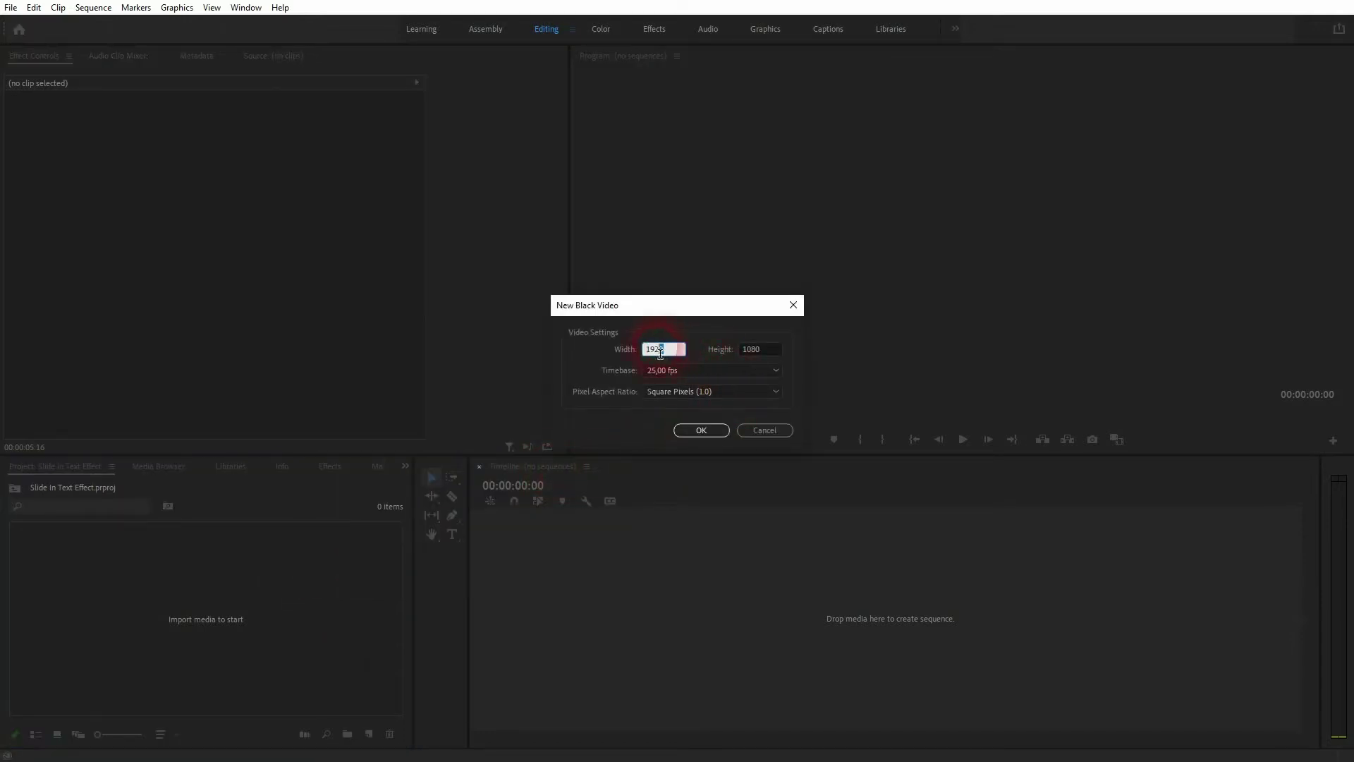
click(761, 350)
click(701, 430)
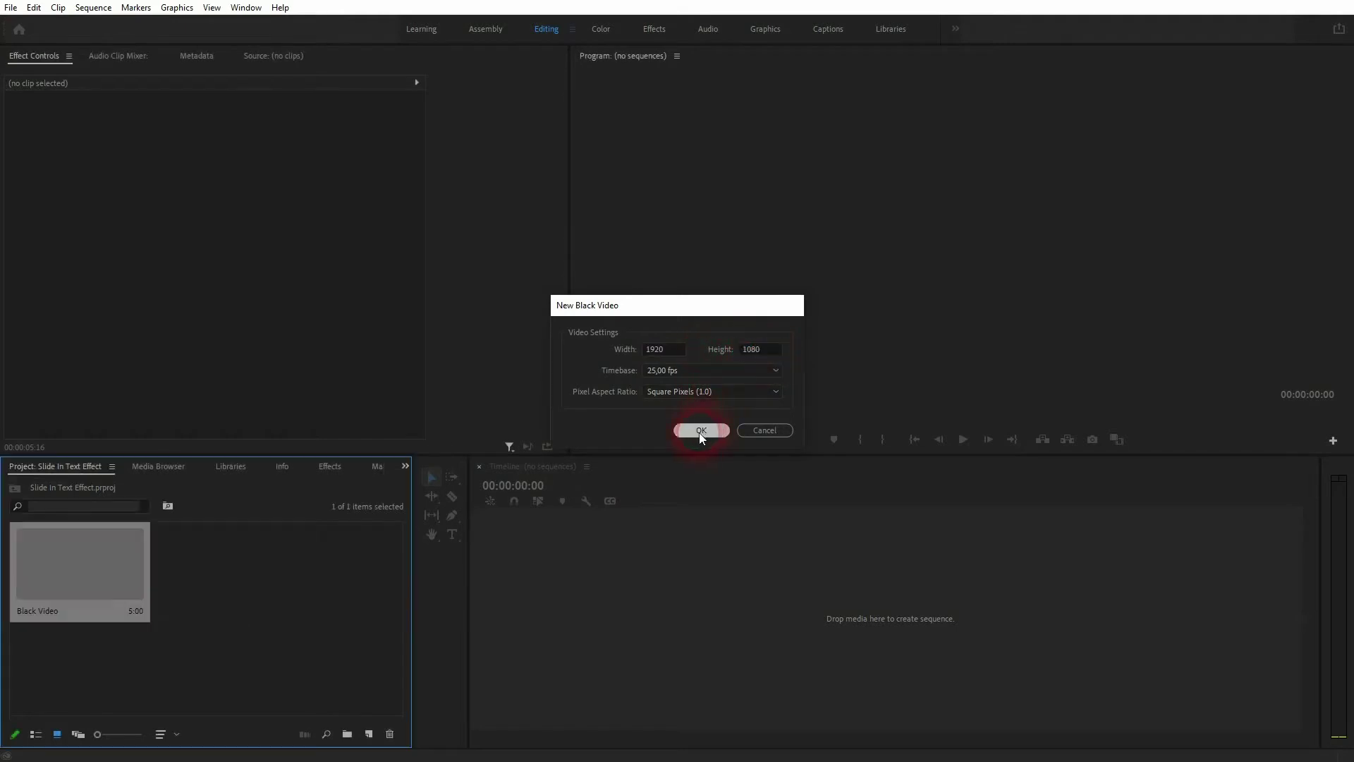
- Build a new sequence from the black video, undoing a trial lengthening to keep it 5 seconds
drag(124, 582, 625, 580)
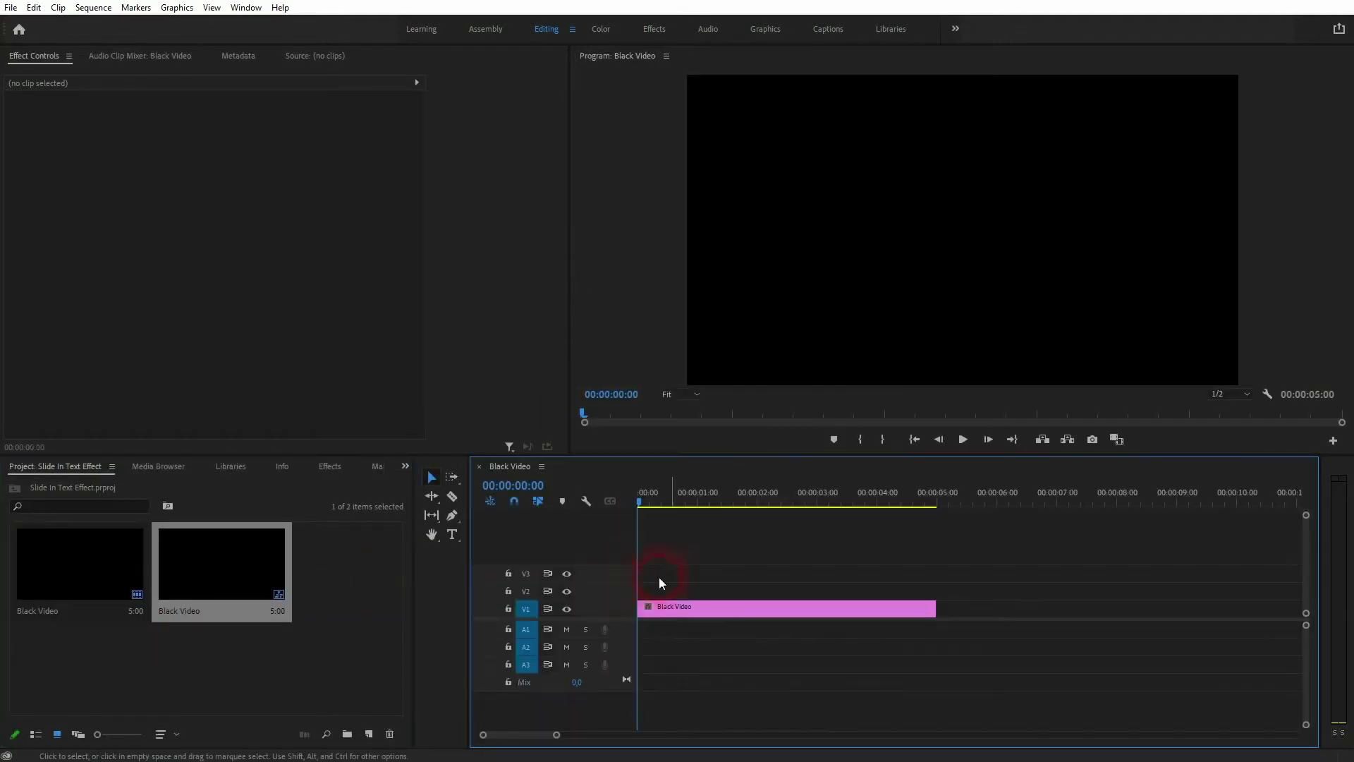
drag(943, 621, 1053, 621)
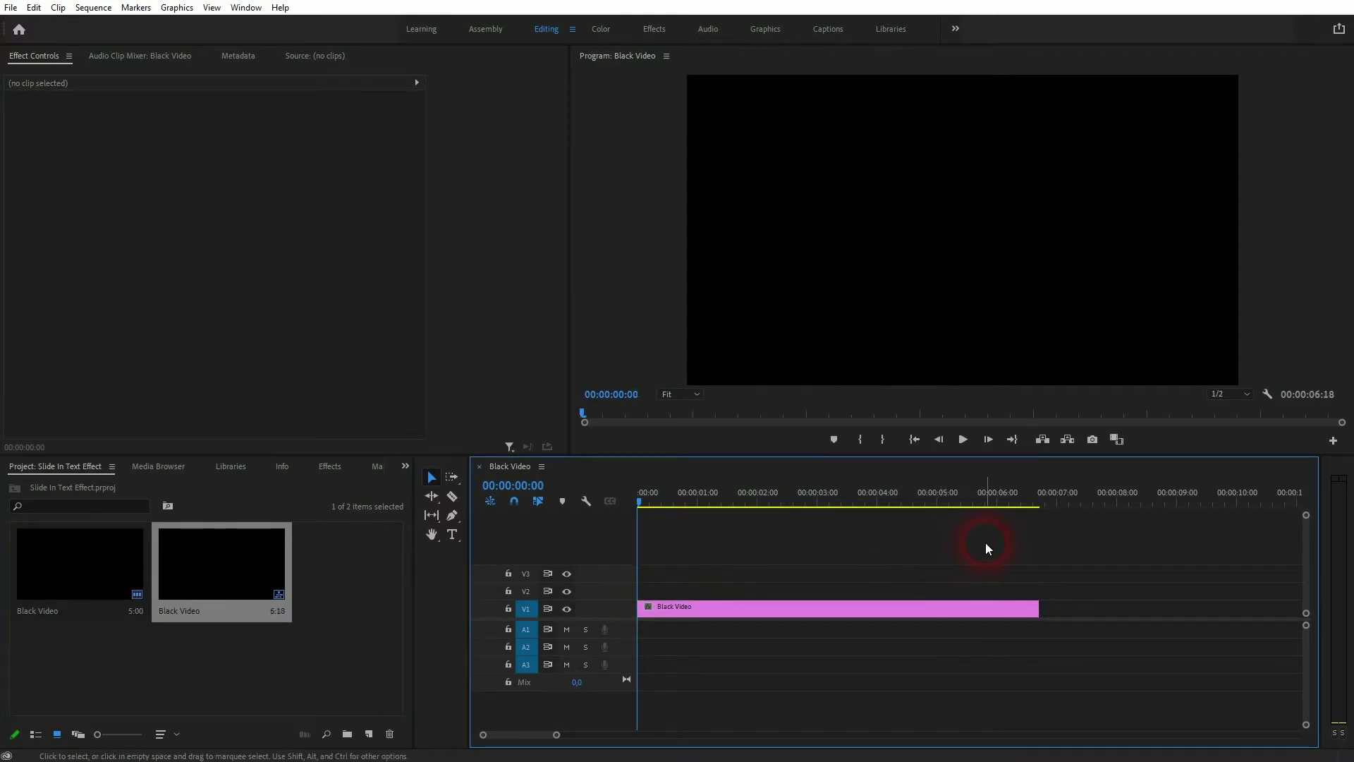
key(ctrl+z)
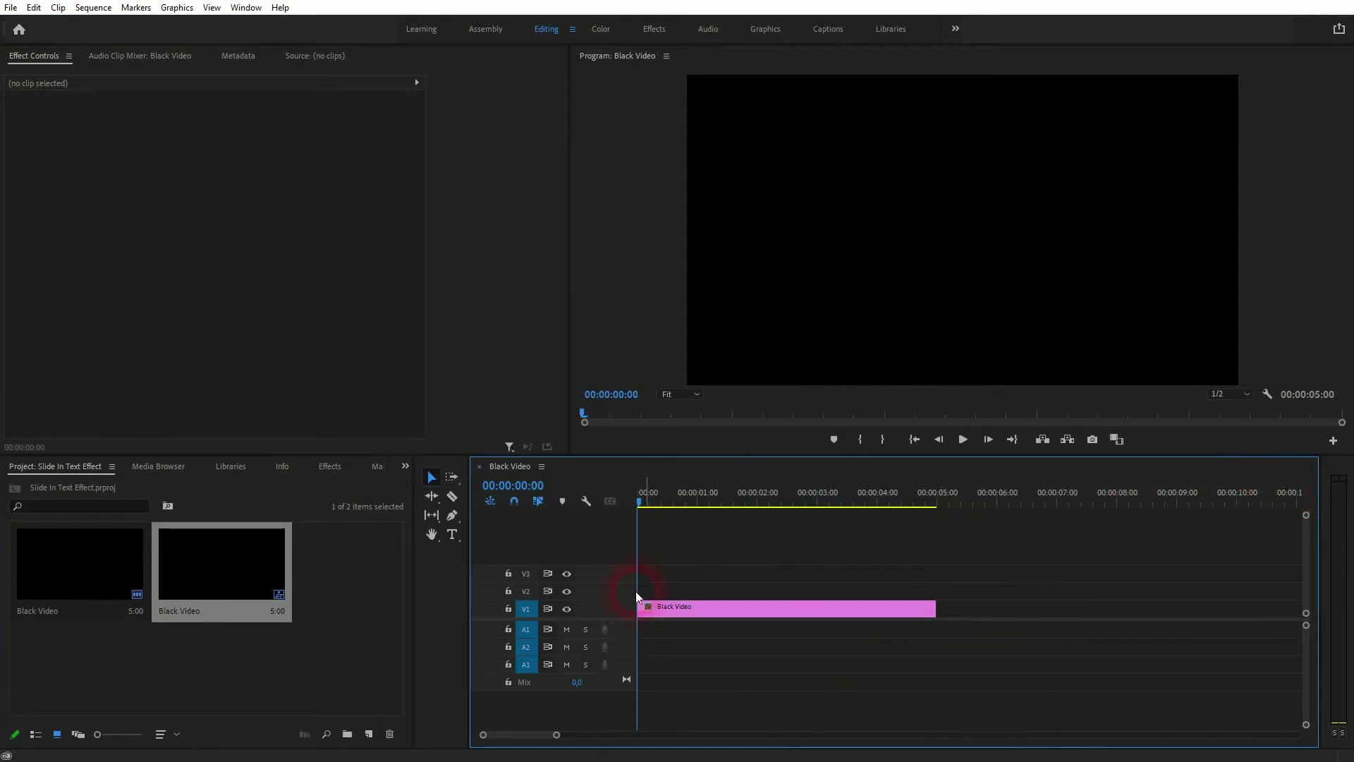
- Add a 'SLIDING' text title in the Program monitor
click(452, 534)
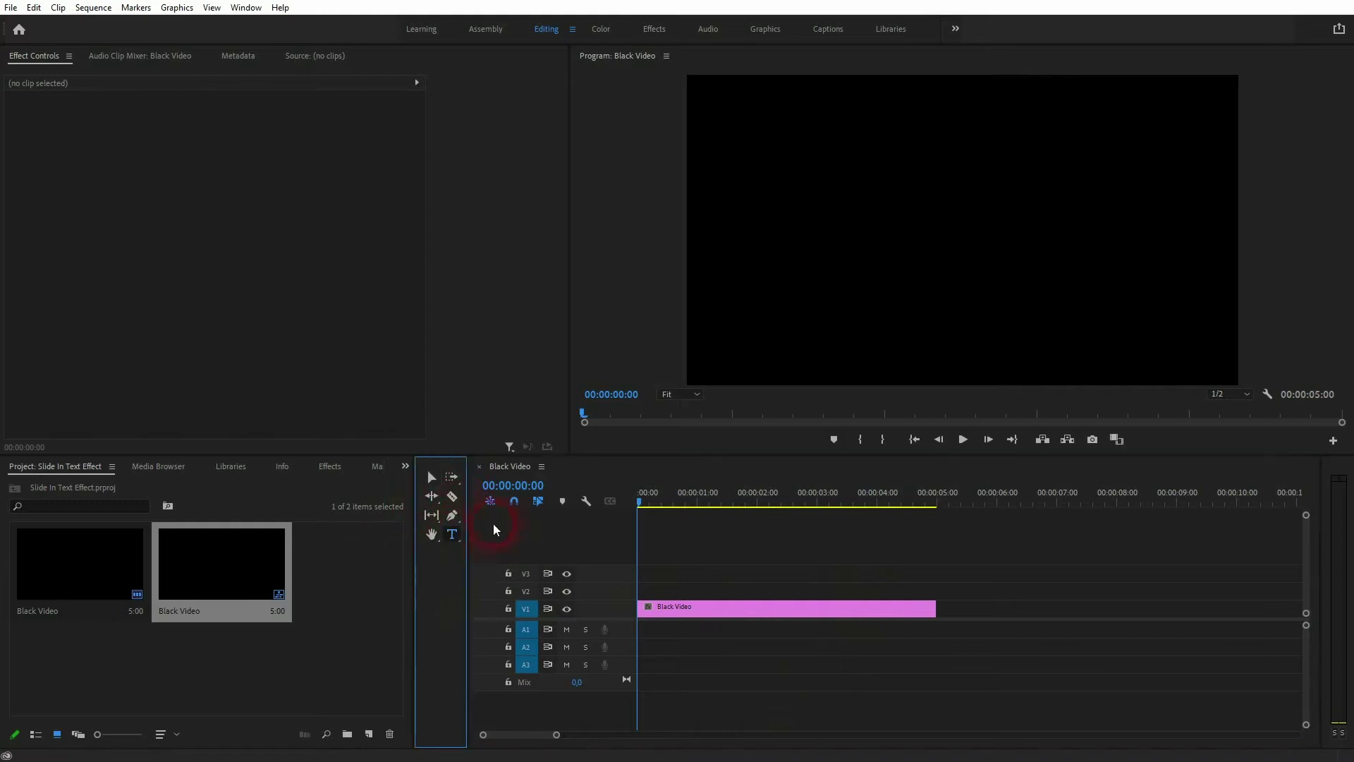
click(883, 223)
text(SLIDING)
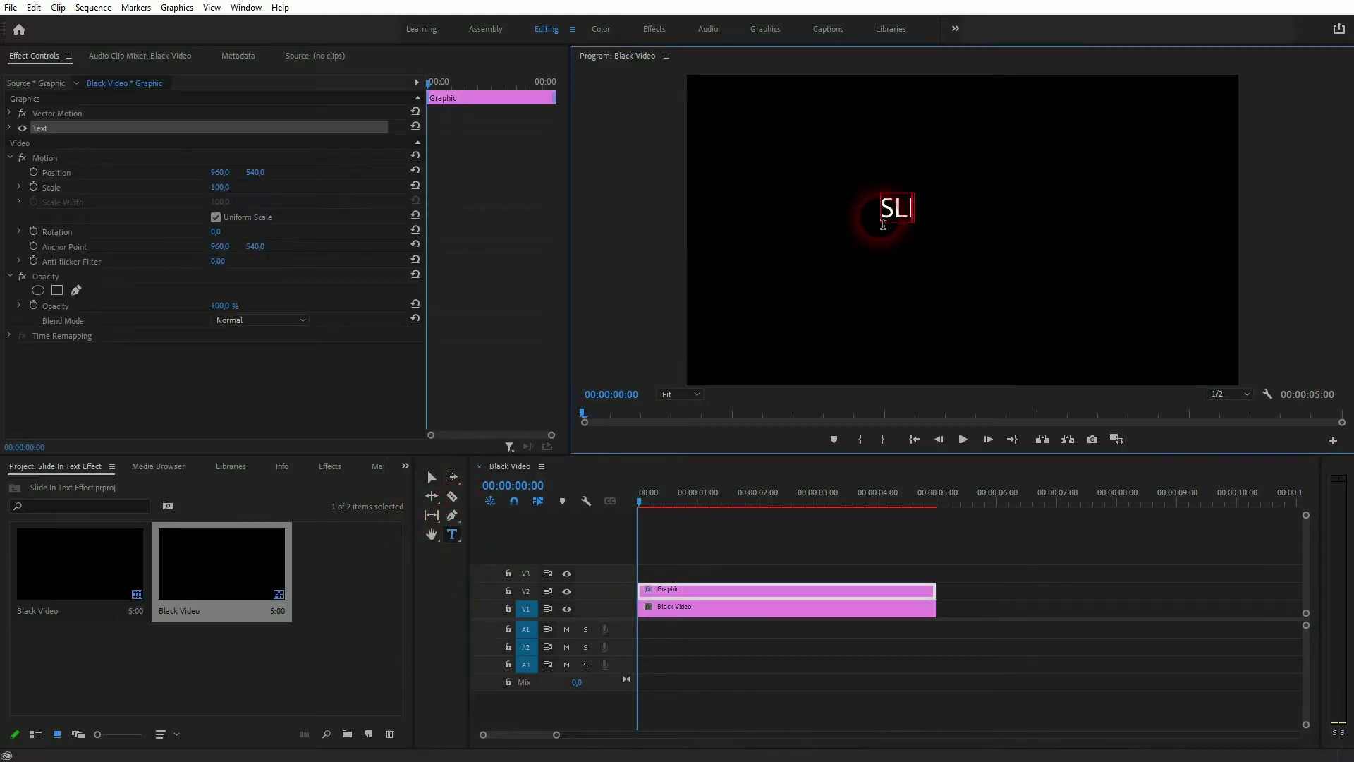
click(419, 480)
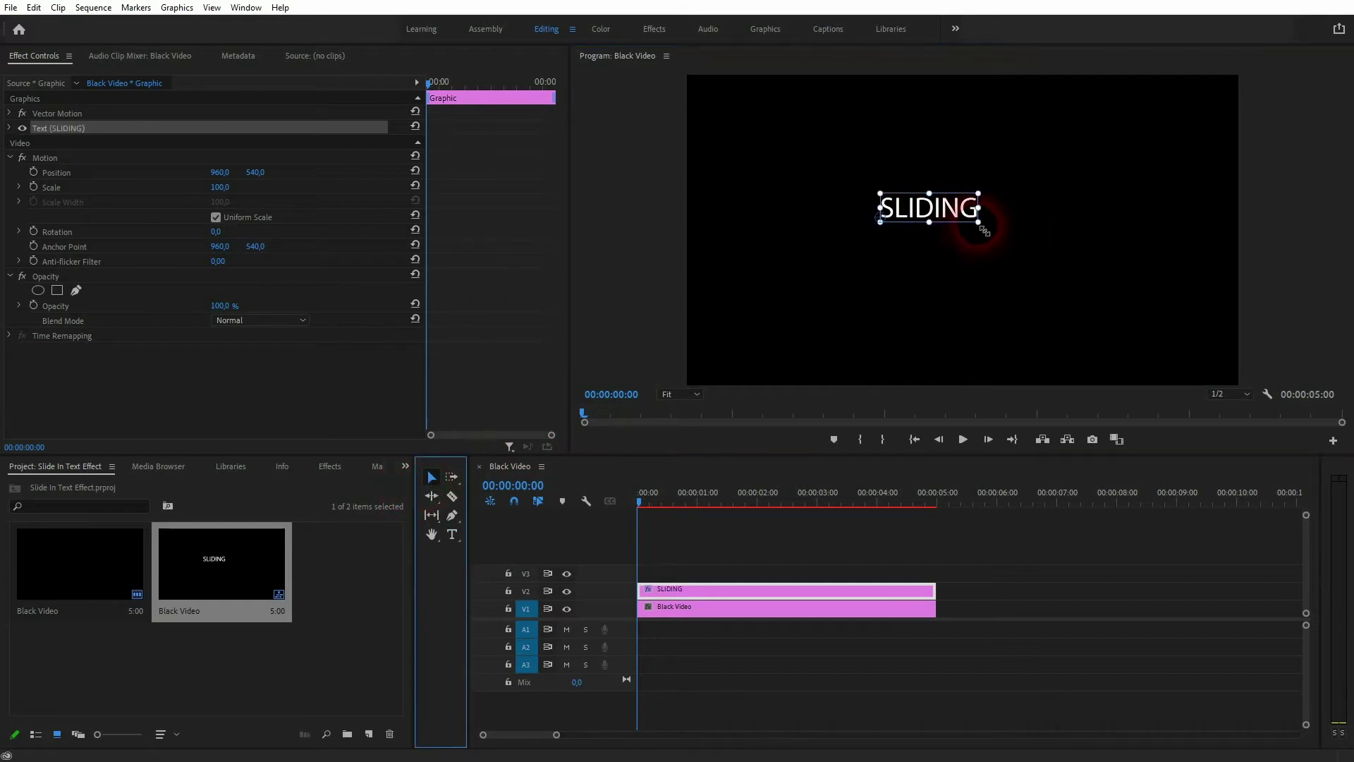
- Enlarge the SLIDING text, move it slightly lower, and switch to the Graphics workspace
drag(979, 224, 1016, 271)
drag(977, 190, 977, 220)
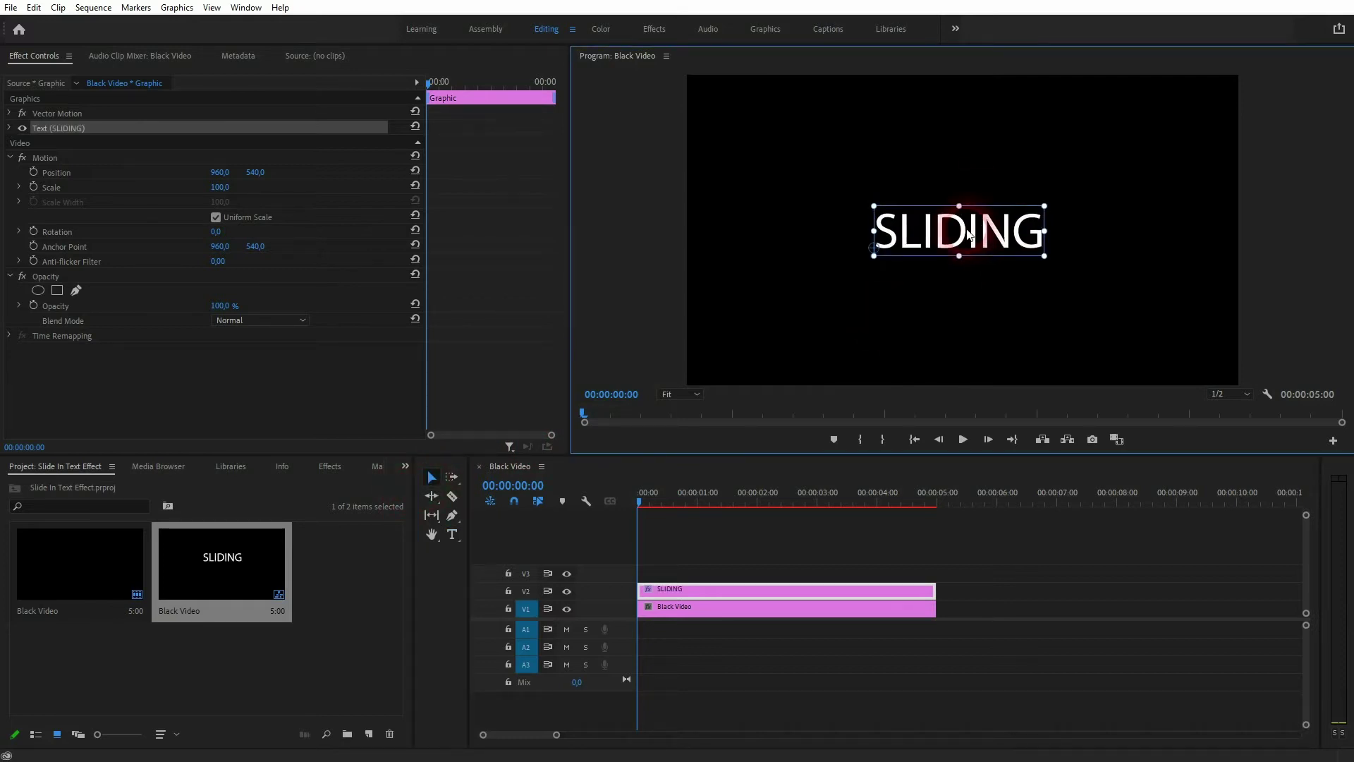
click(708, 26)
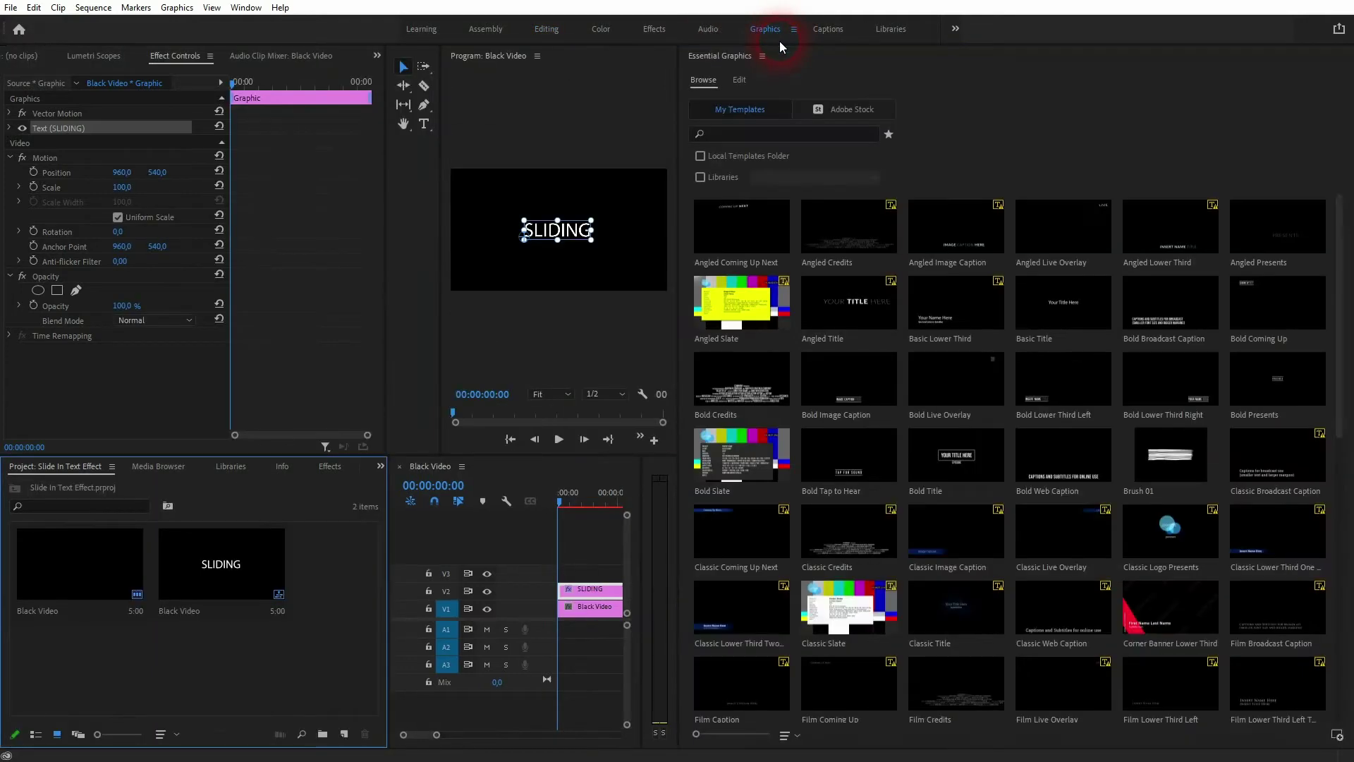
- Show the SLIDING layer's Edit properties, try alignment, and try the Maiandra GD font
click(740, 81)
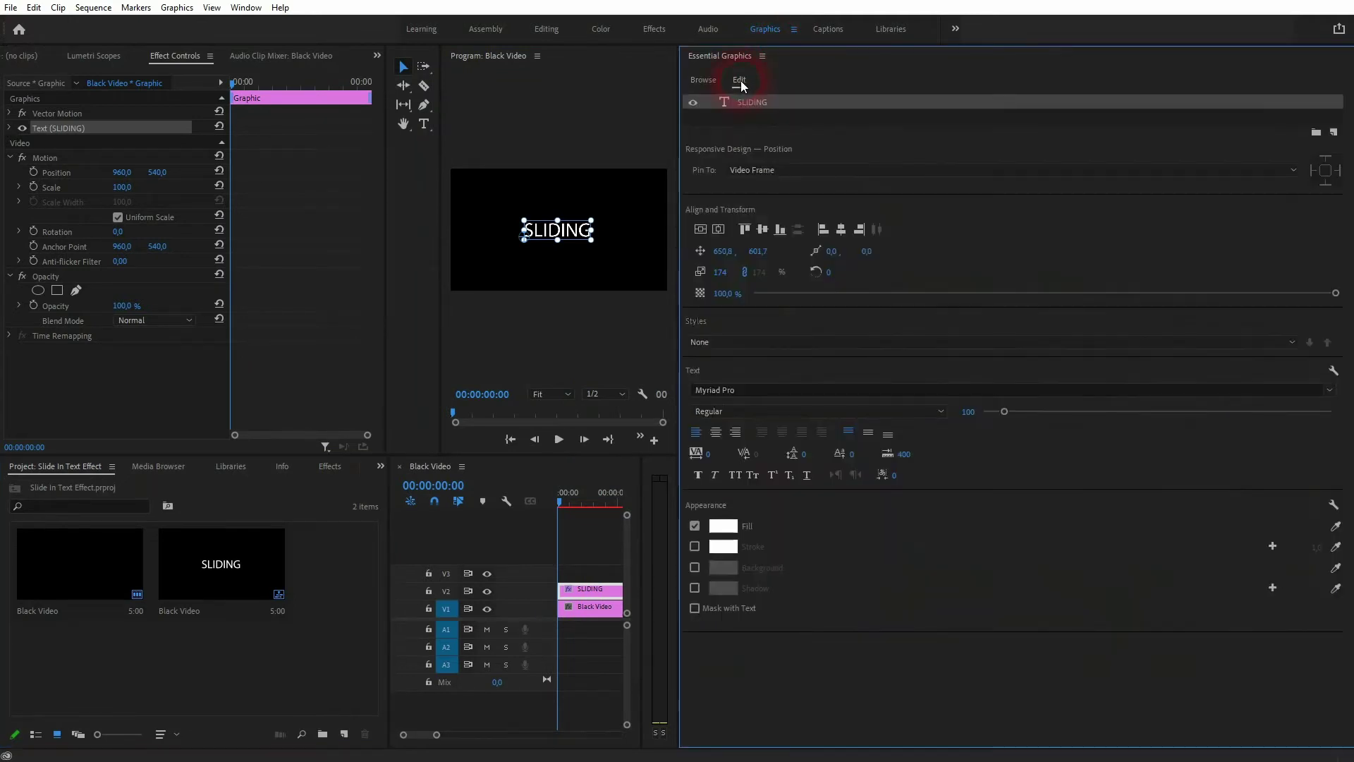
click(700, 230)
click(718, 230)
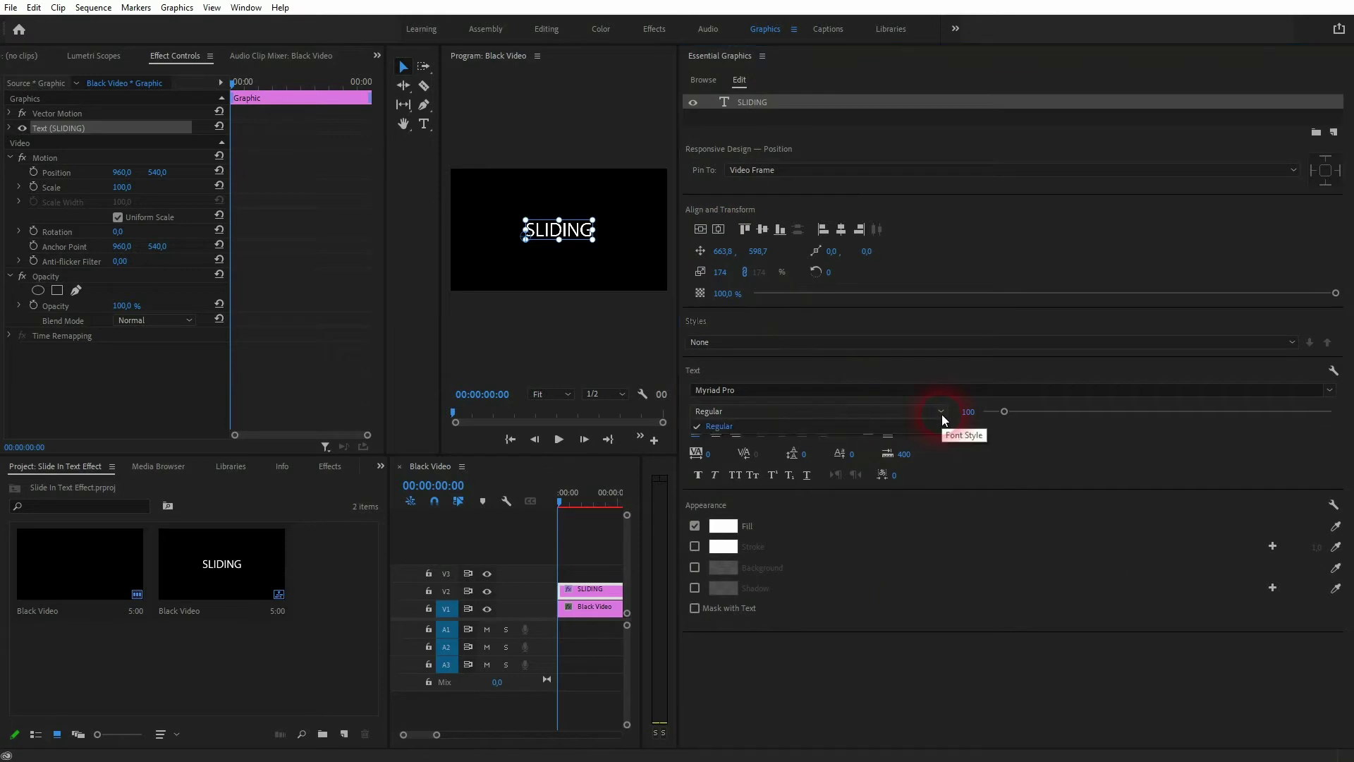
click(1330, 389)
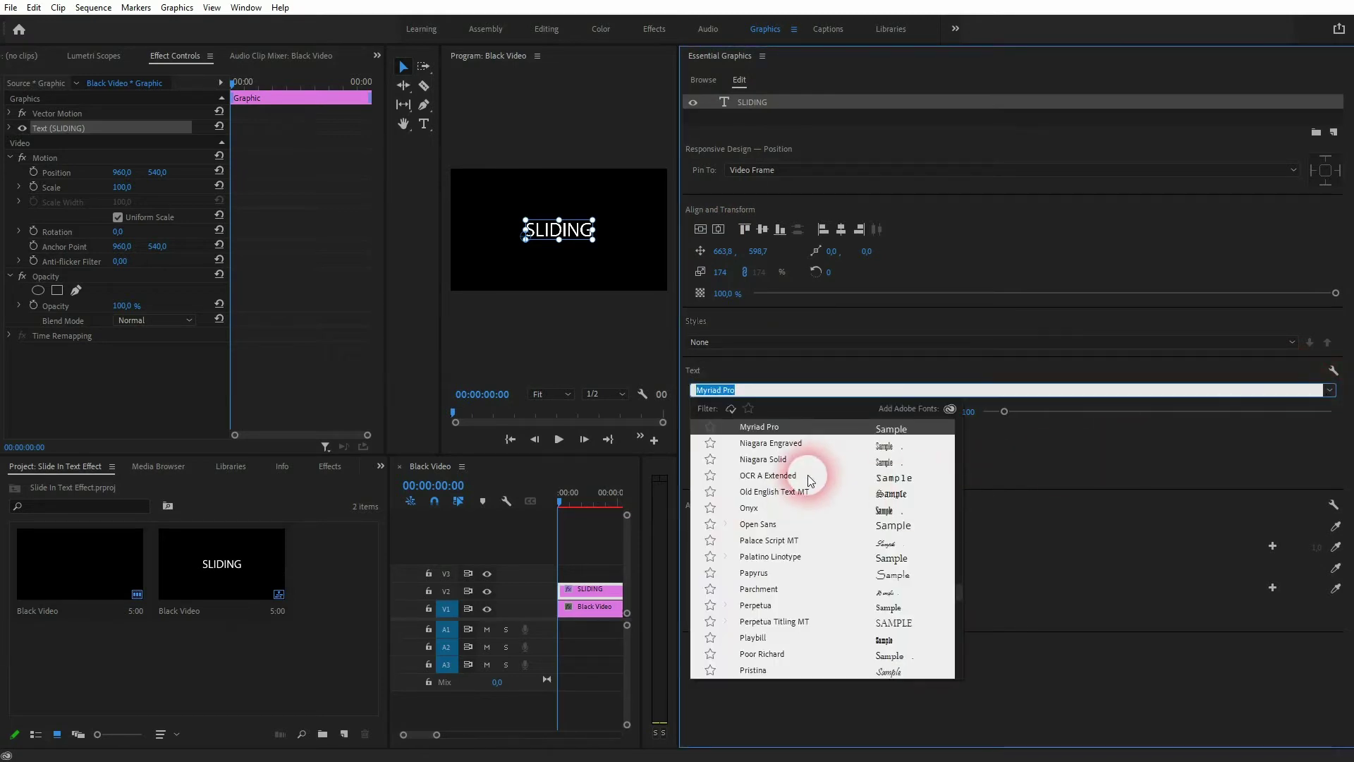
scroll(811, 479, up, 10)
scroll(811, 479, up, 15)
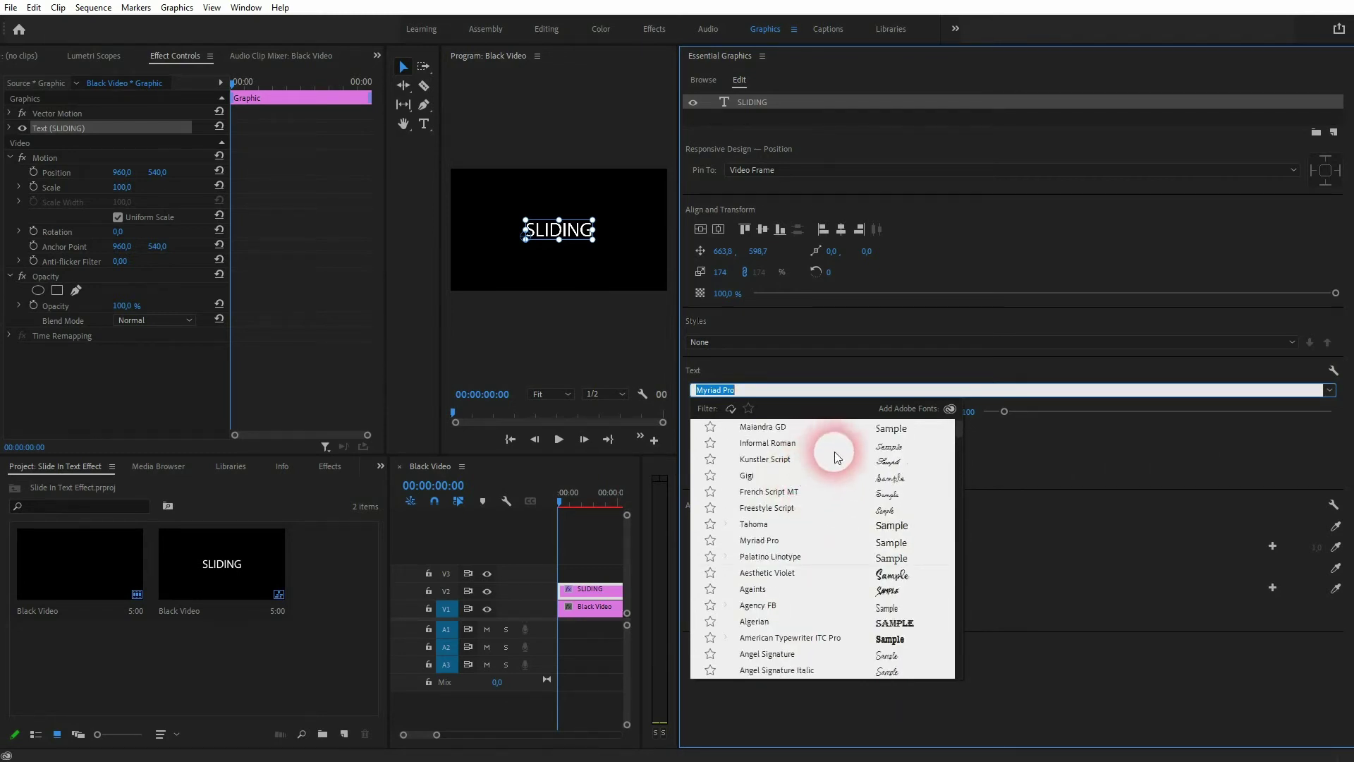
click(782, 426)
click(940, 415)
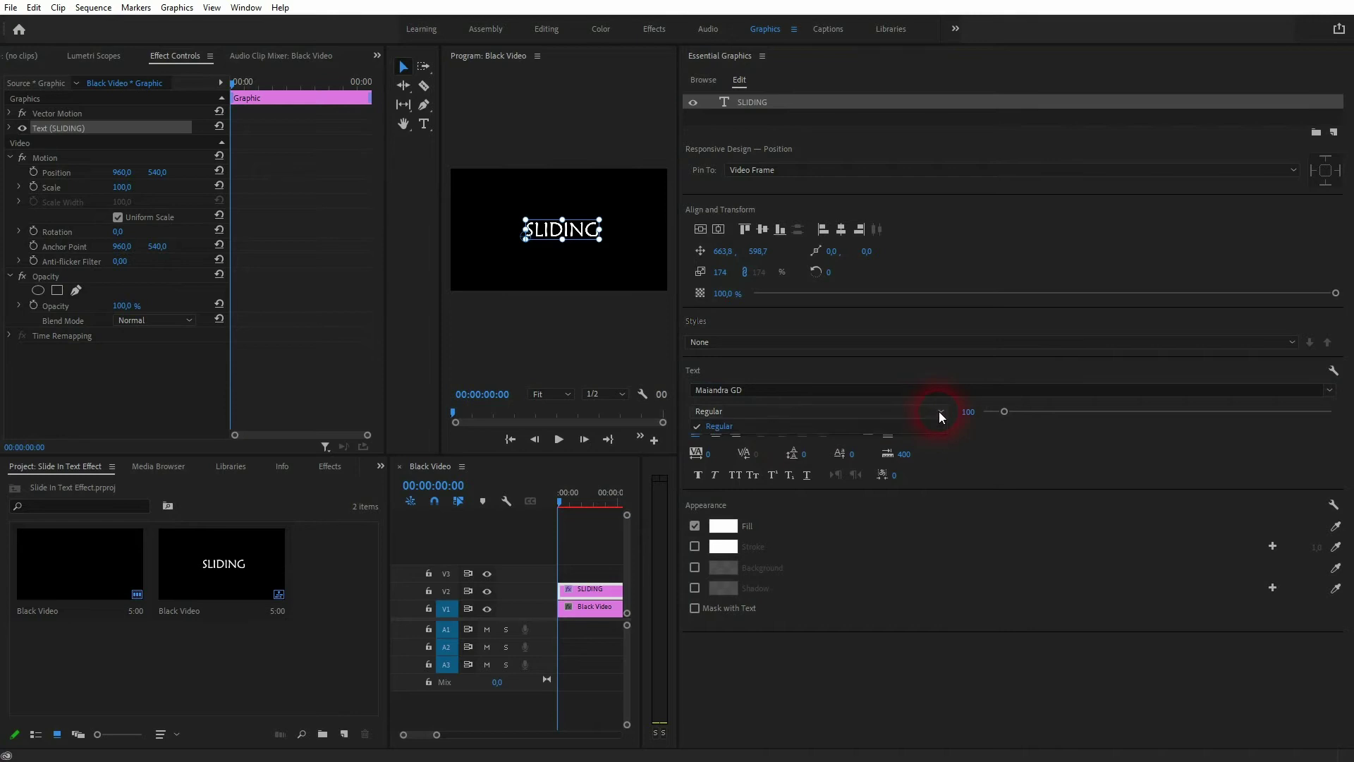
- Set the SLIDING font to Tahoma Bold
click(1329, 390)
scroll(811, 536, down, 6)
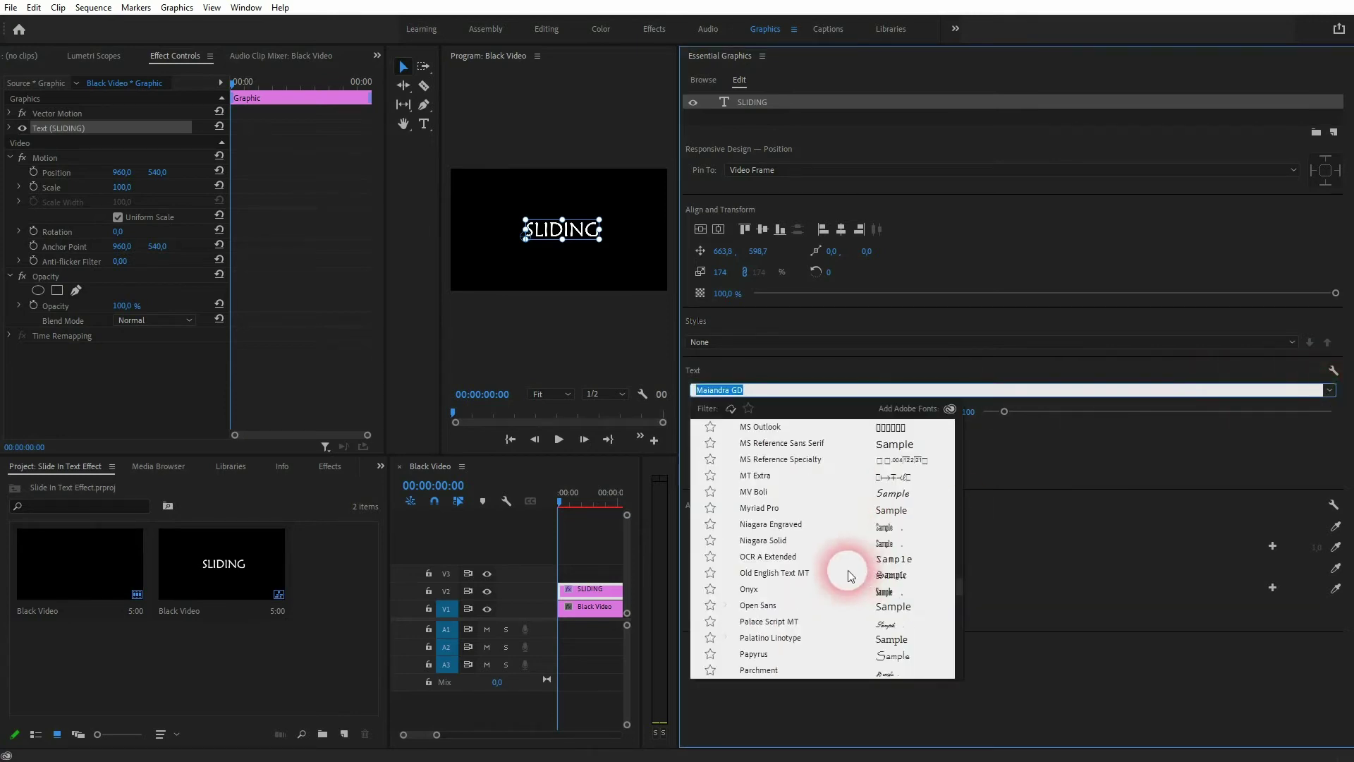
scroll(831, 557, down, 5)
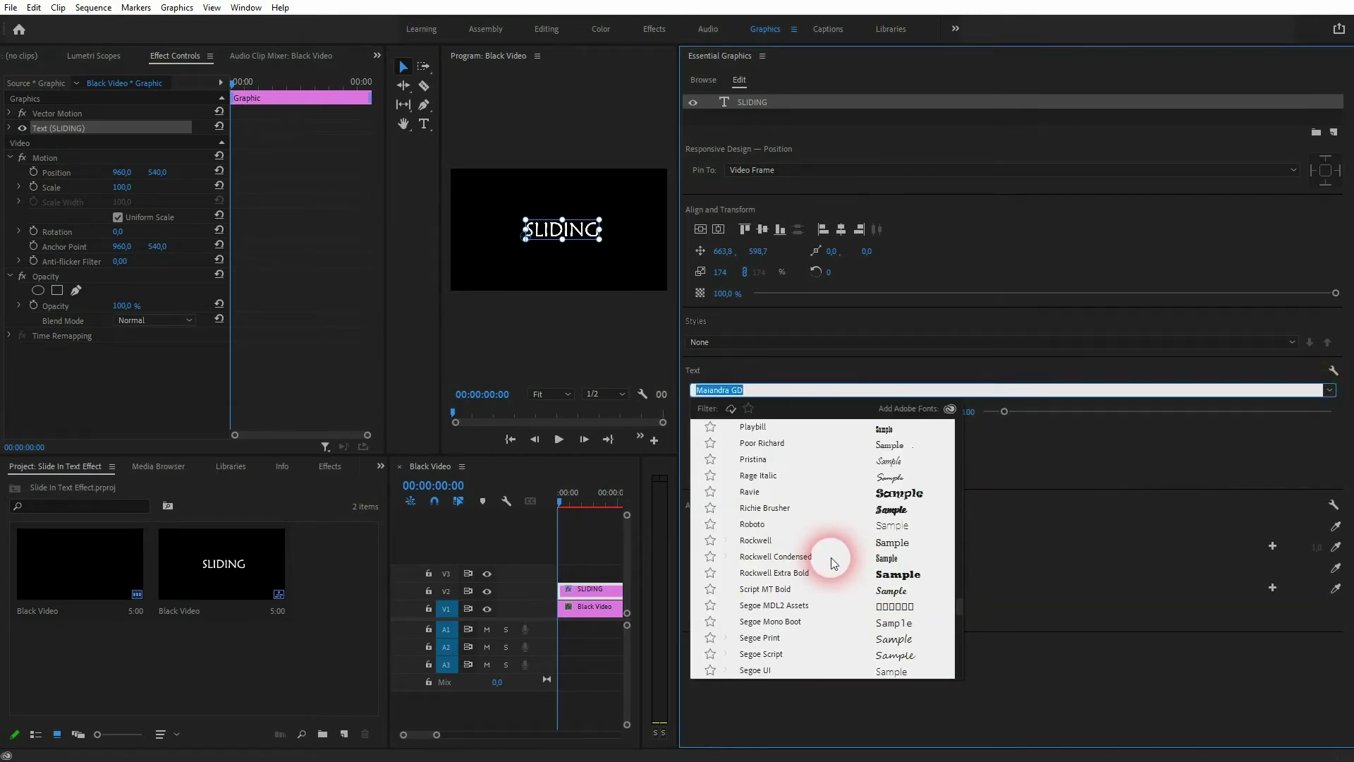
click(773, 572)
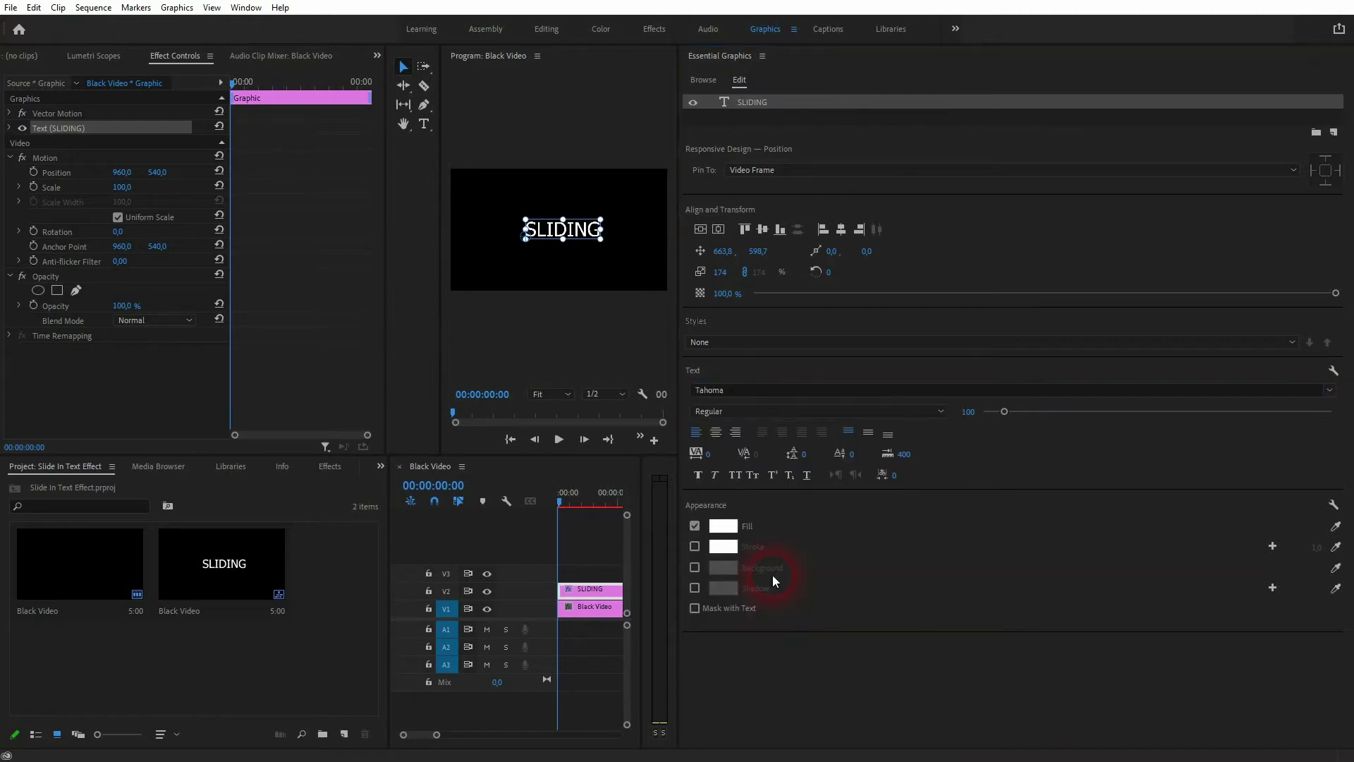
click(941, 412)
click(841, 440)
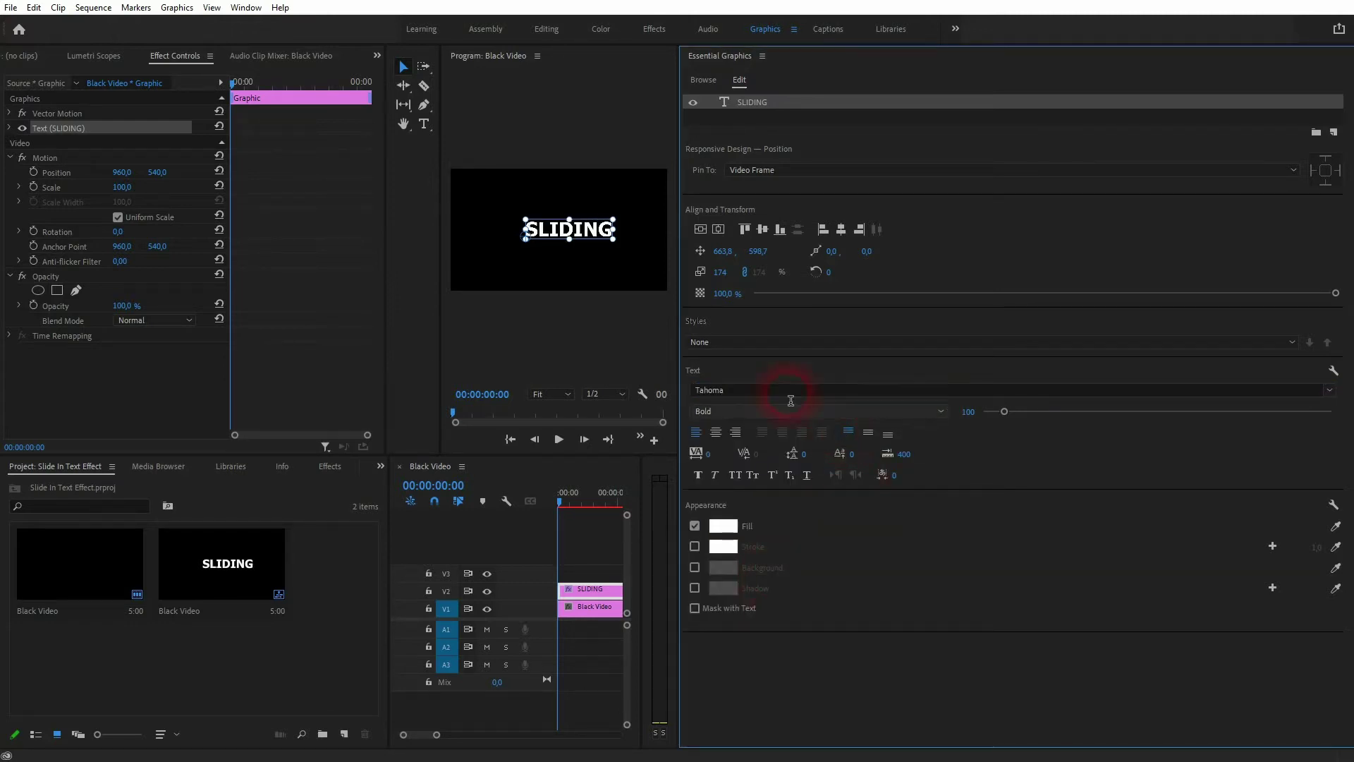
- Keep the fill white, centre the title horizontally, and return to the Editing workspace
click(723, 526)
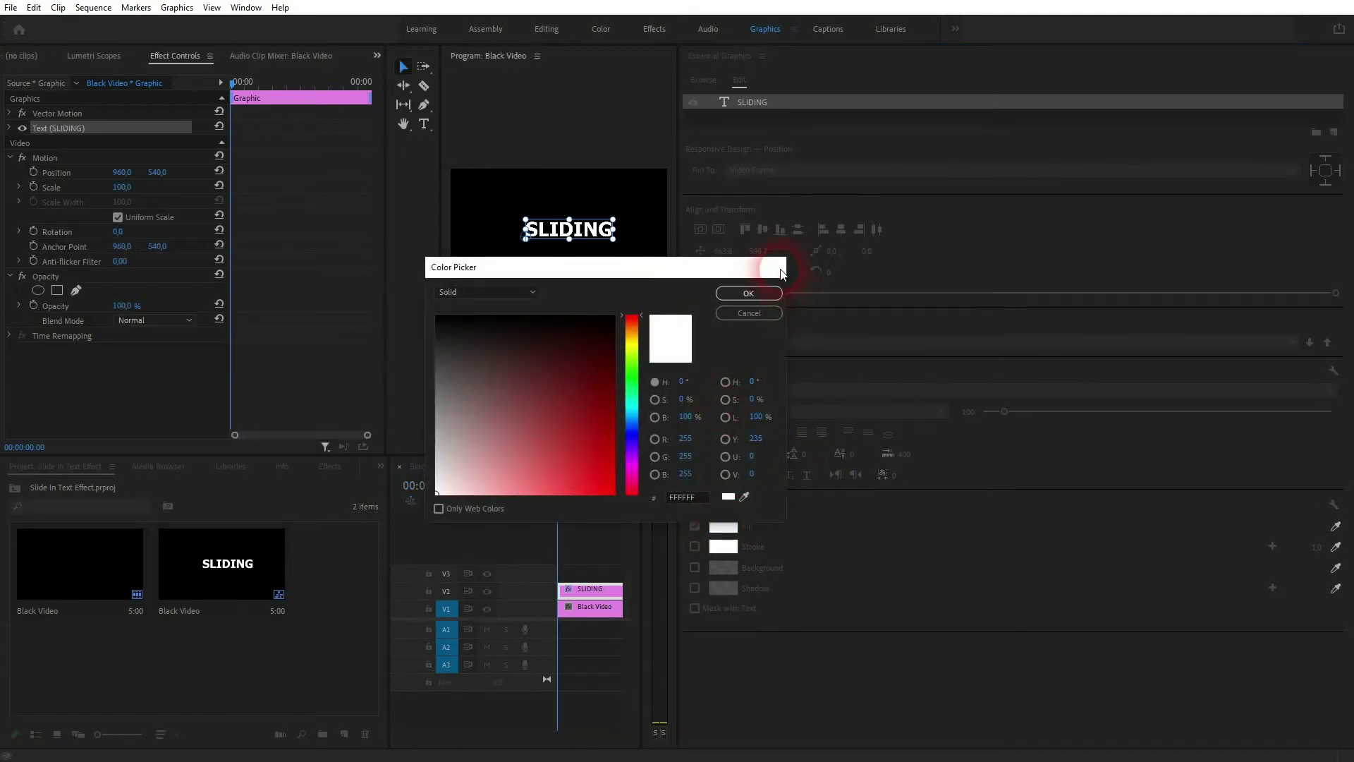
click(779, 292)
click(705, 229)
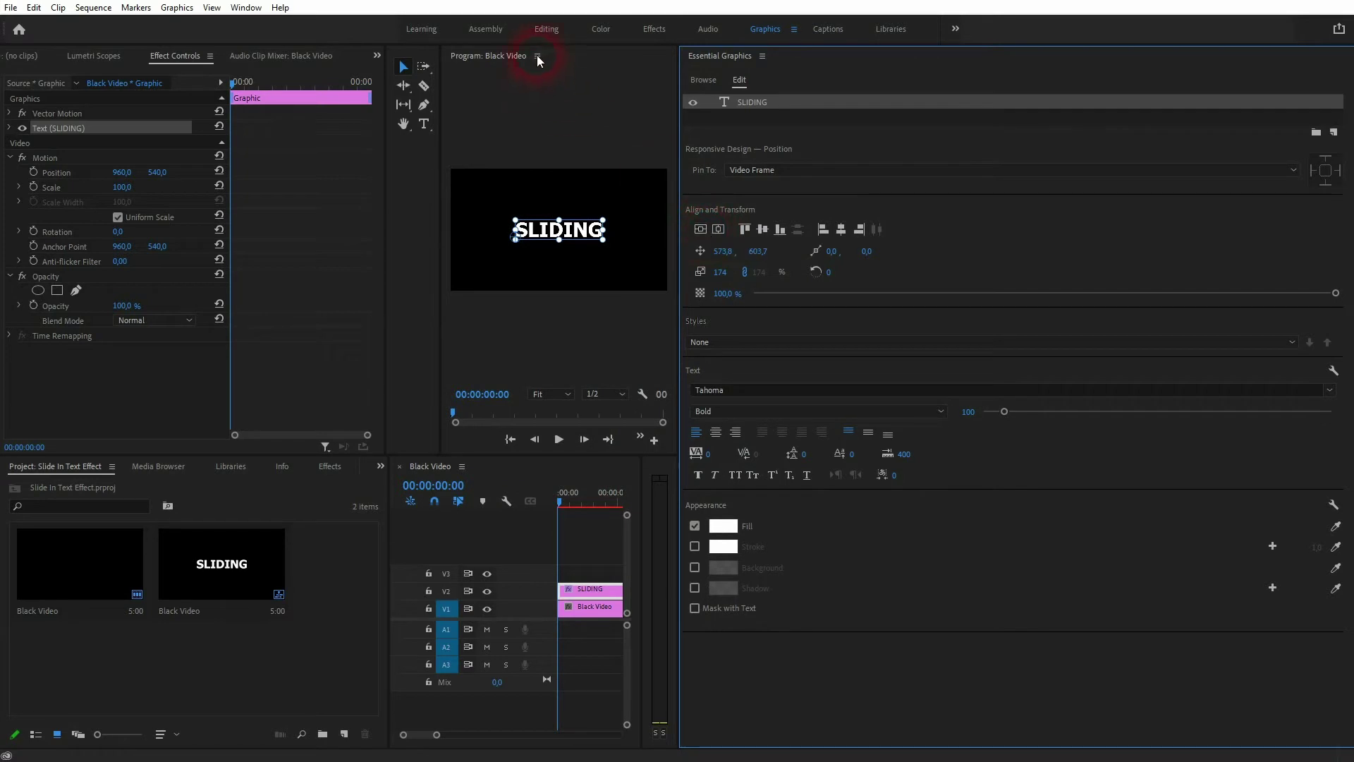
click(544, 30)
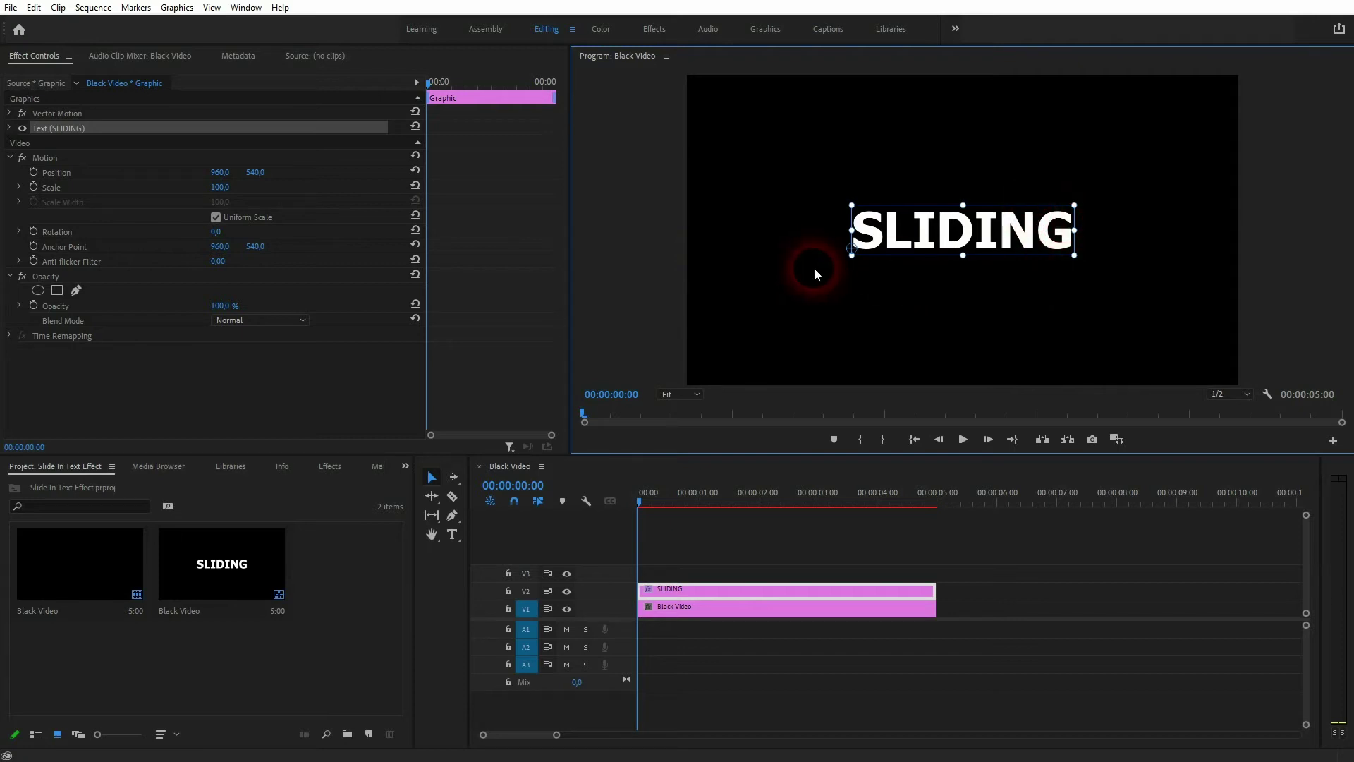
- Filter effects to 'crop' and apply Video Effects > Transform > Crop to the SLIDING clip on V2
click(336, 470)
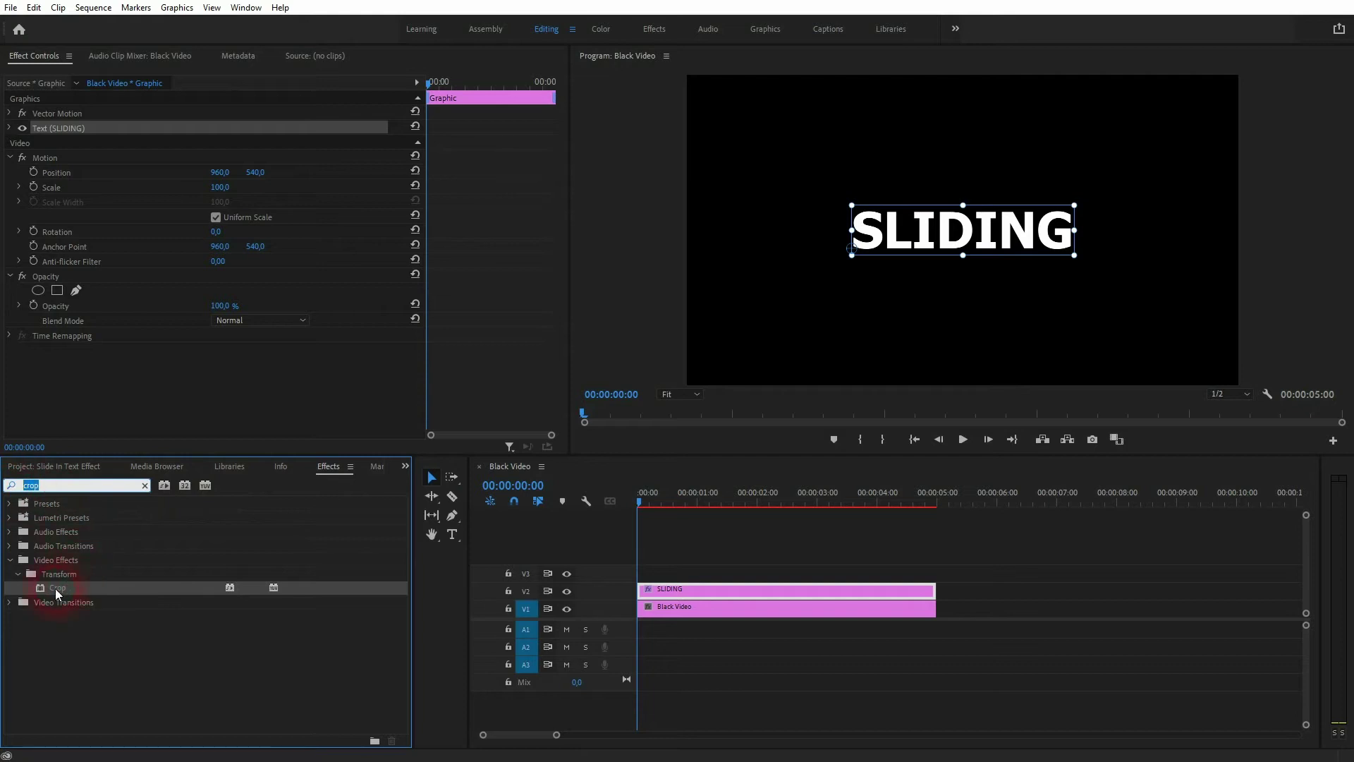
drag(55, 589, 764, 595)
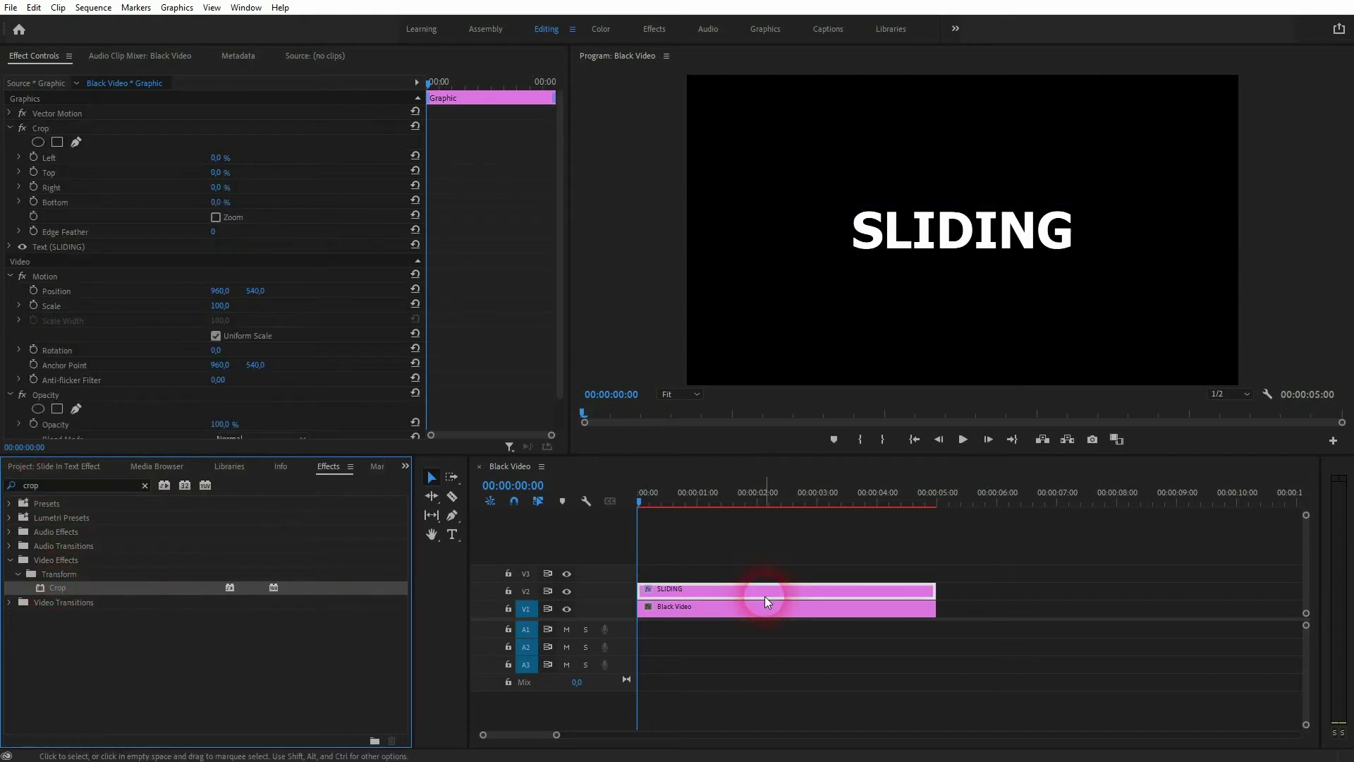
- Select the Crop effect on the SLIDING title in Effect Controls
click(43, 247)
click(36, 129)
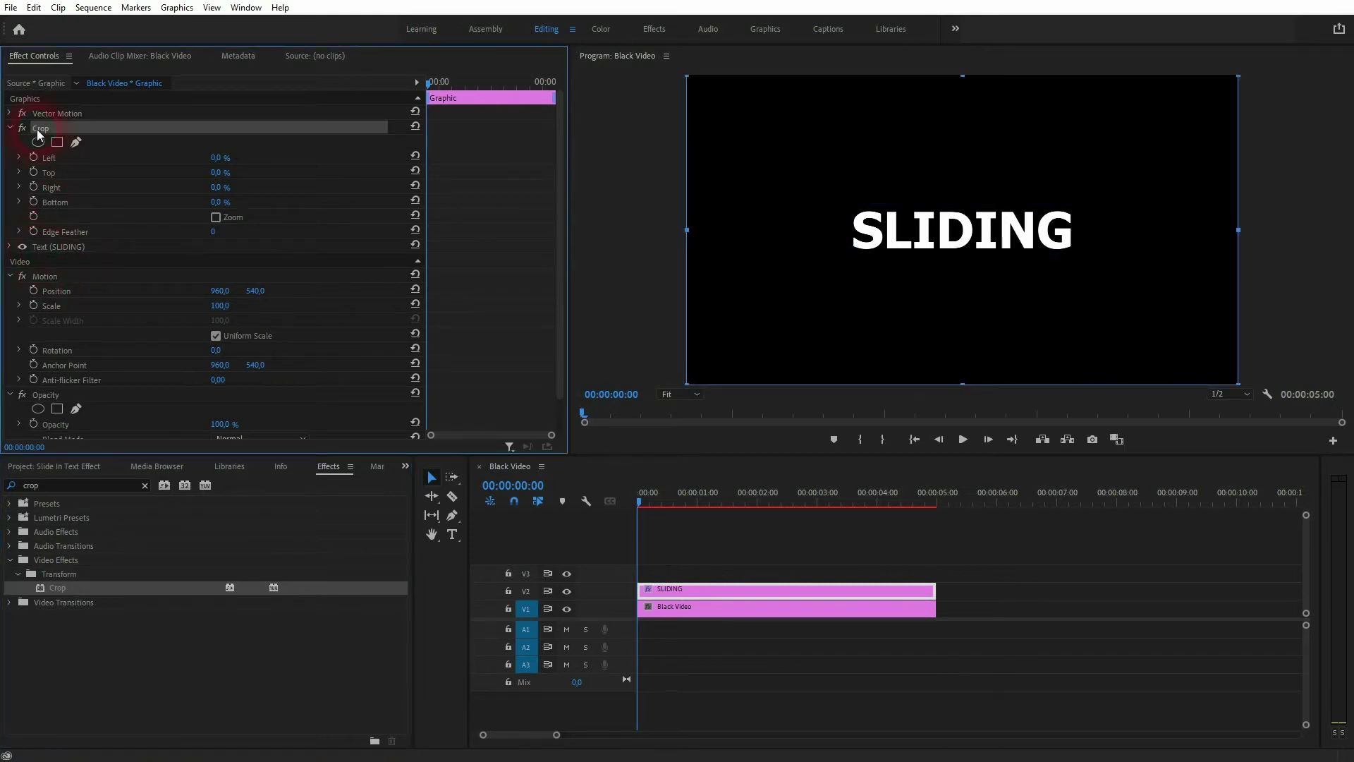
click(246, 7)
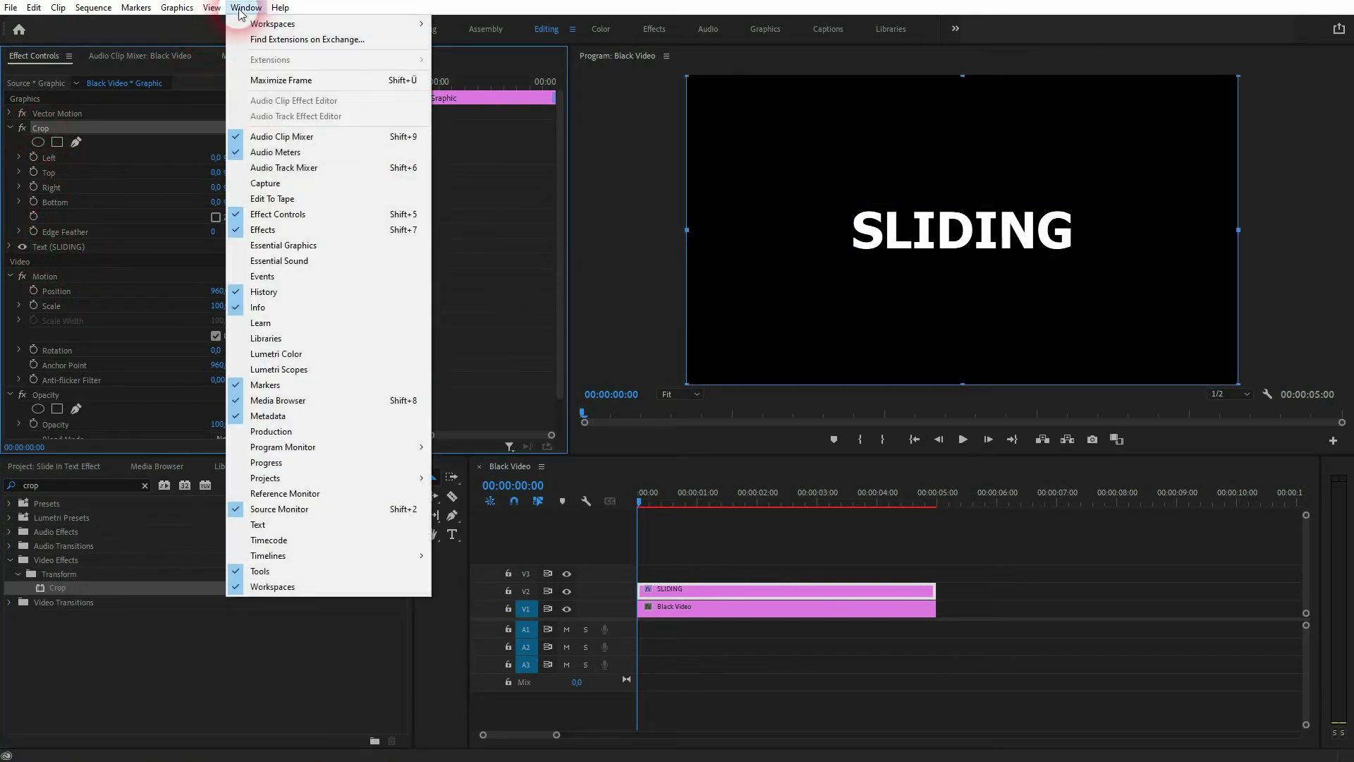
click(305, 231)
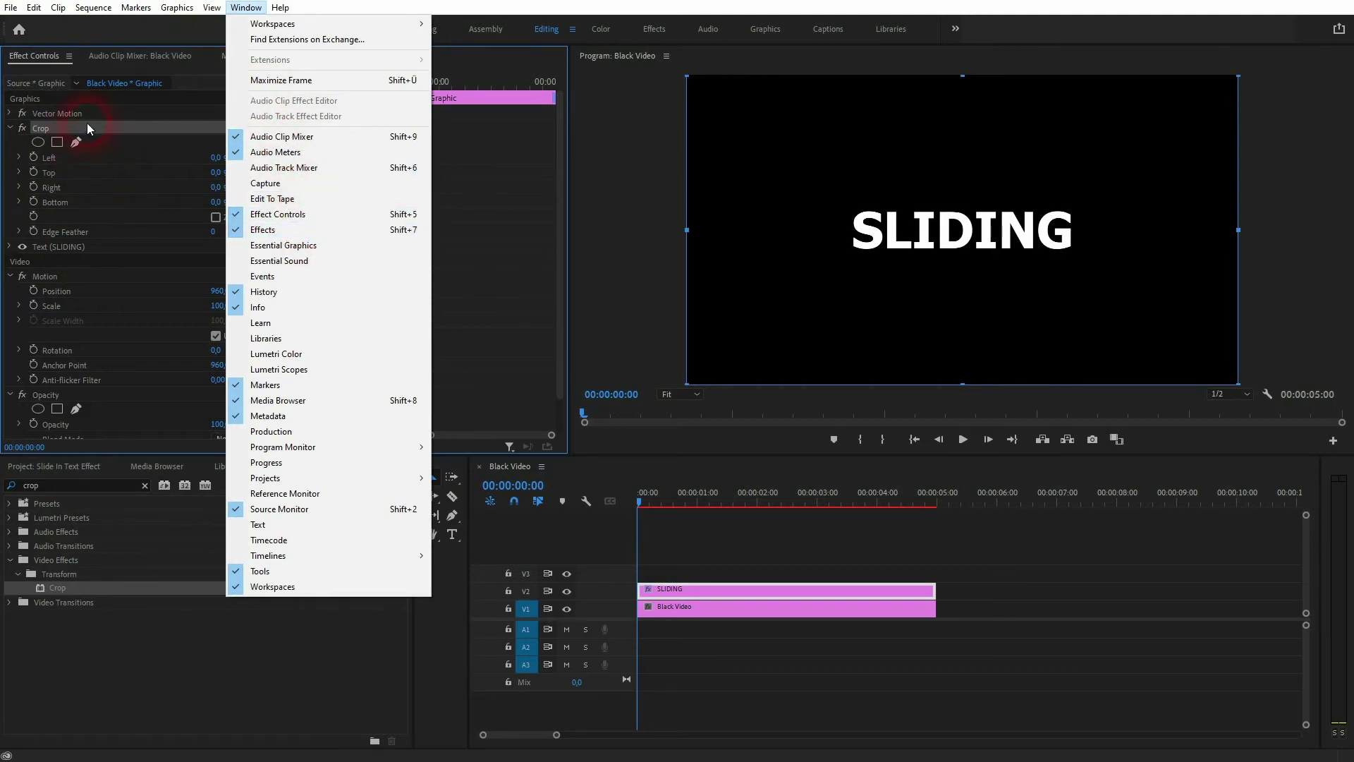
click(89, 126)
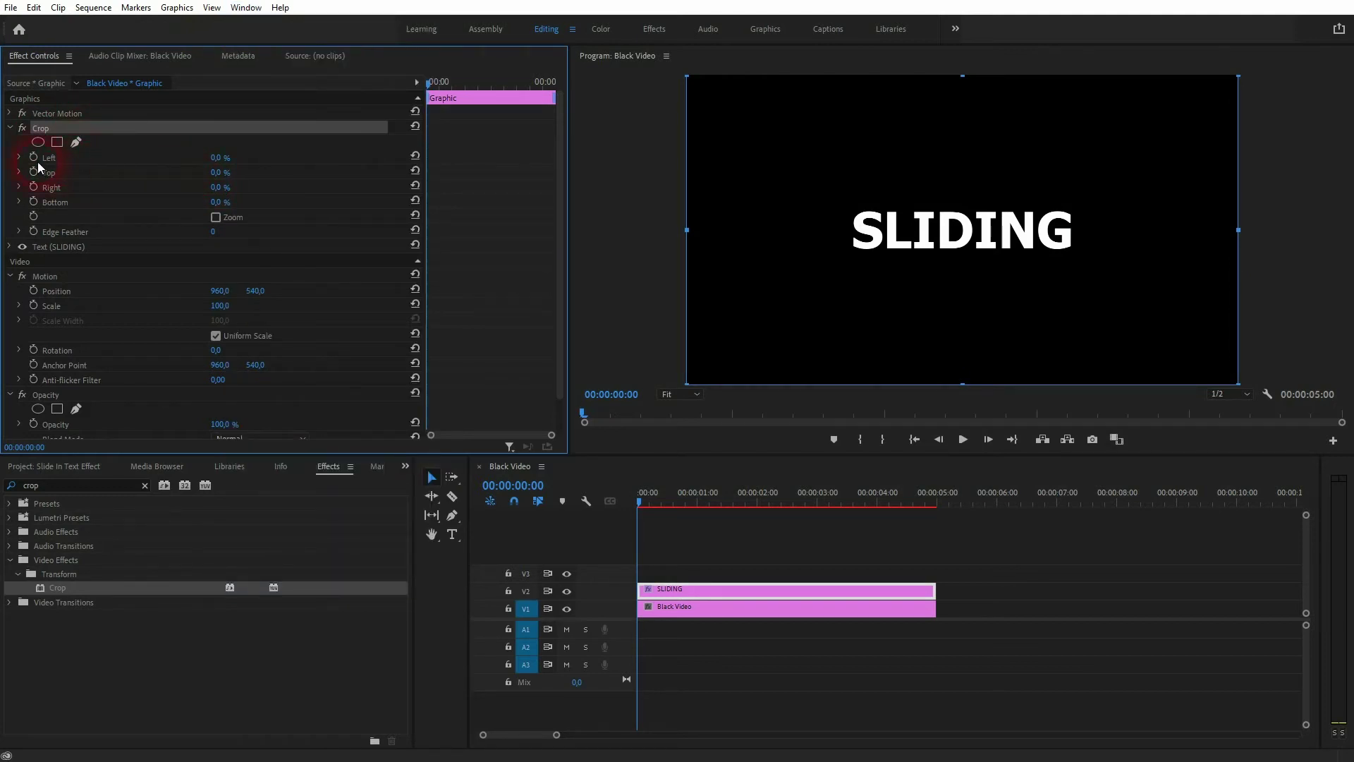
- Try left crop values of 46% and then 30%
click(218, 158)
text(46)
key(Return)
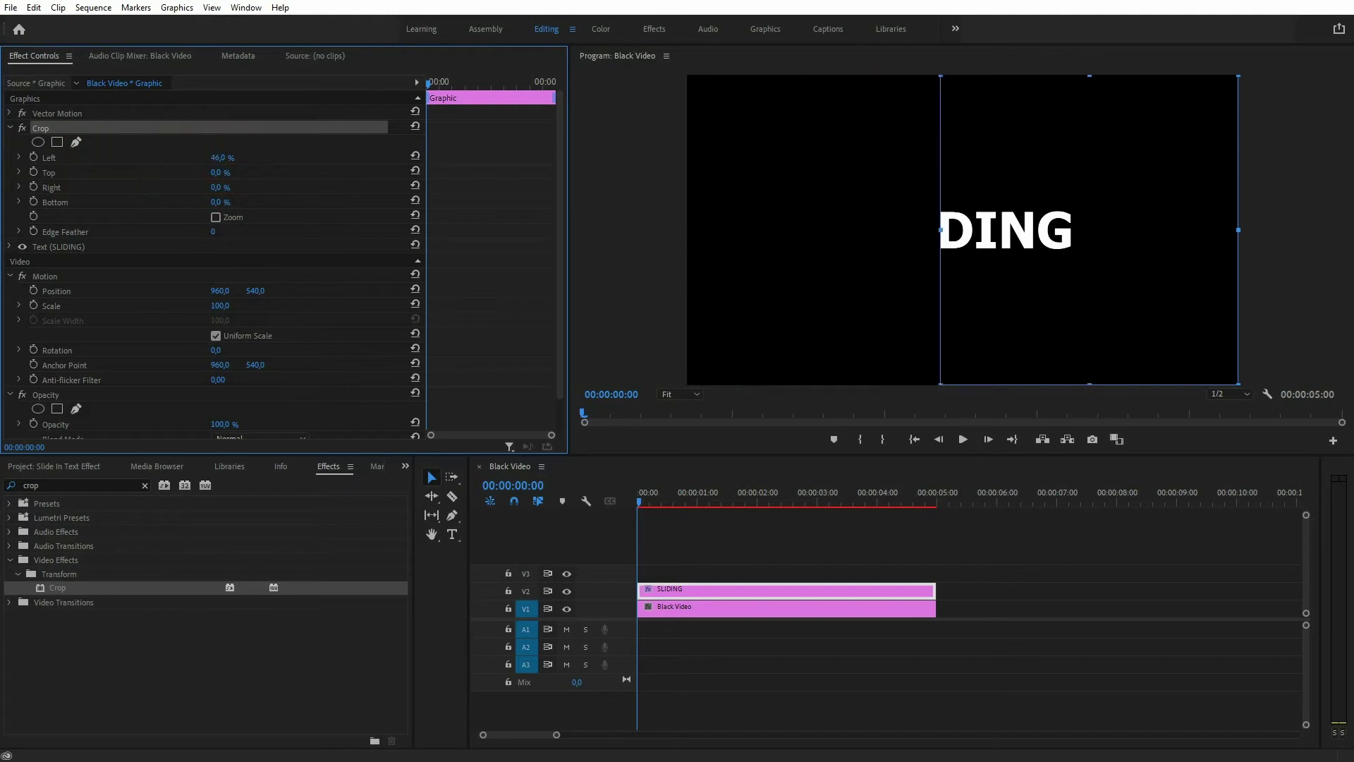
drag(218, 158, 206, 158)
click(220, 157)
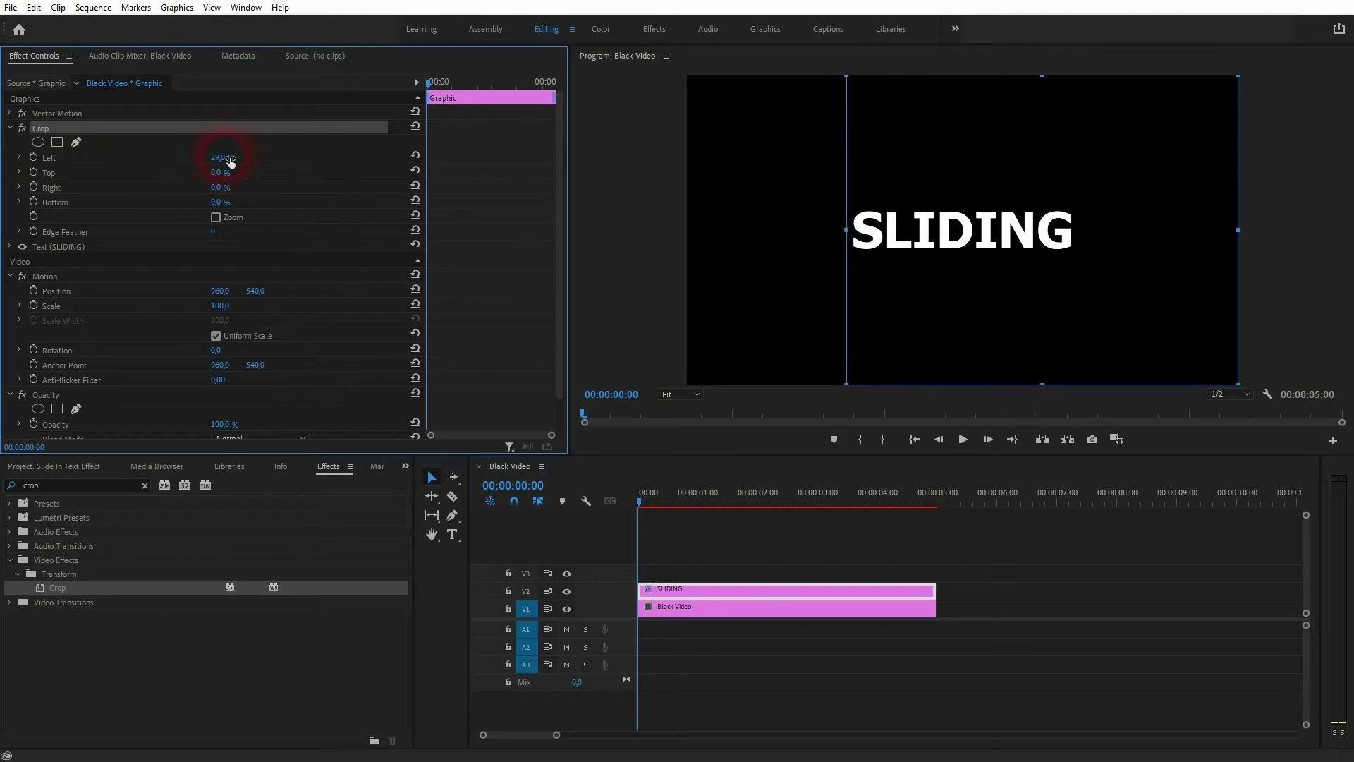
text(30)
key(Return)
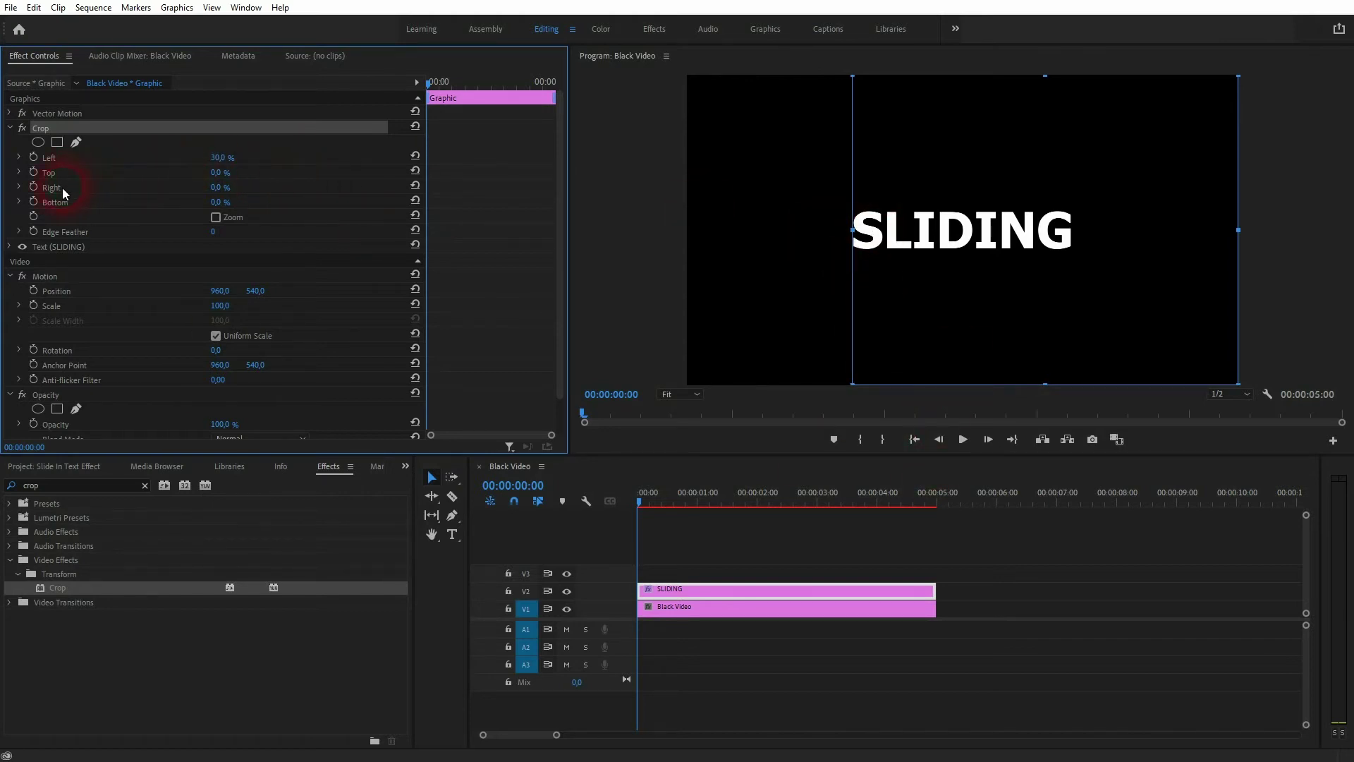
- Try right crop values of 14%, about 25%, and then 30%
click(216, 187)
text(14)
key(Return)
mouse_move(218, 187)
mouse_down()
mouse_move(257, 187)
mouse_move(244, 187)
mouse_up()
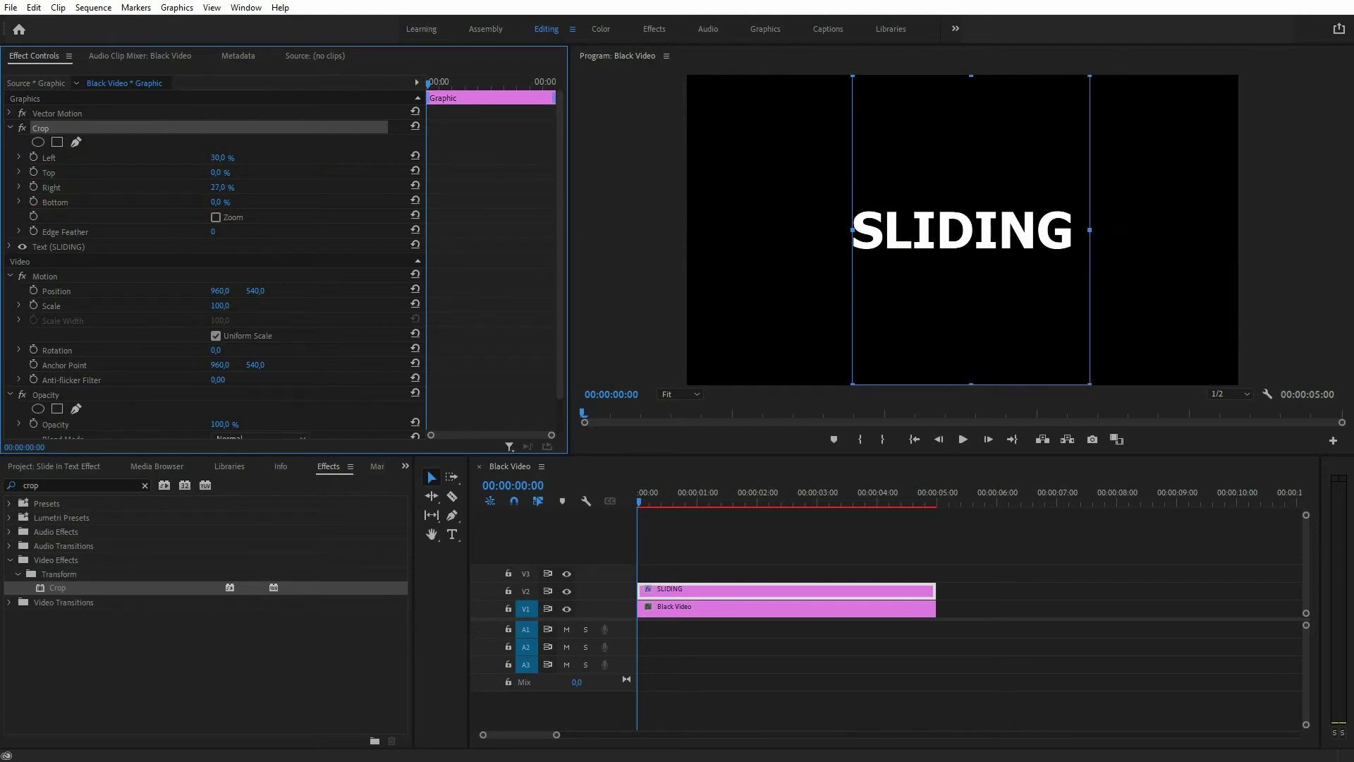
click(218, 187)
text(30)
click(306, 185)
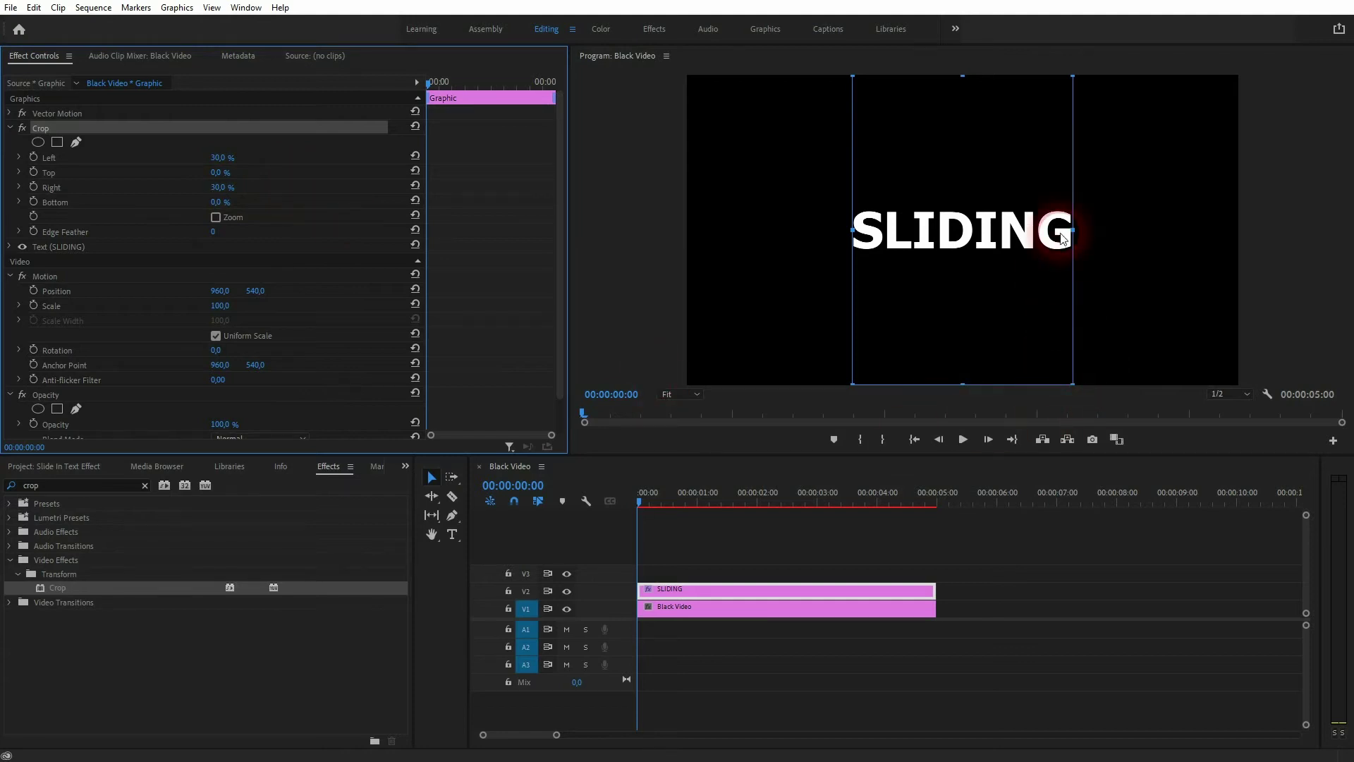
- Preview the crop, then set both right and left crop to 28%
click(909, 558)
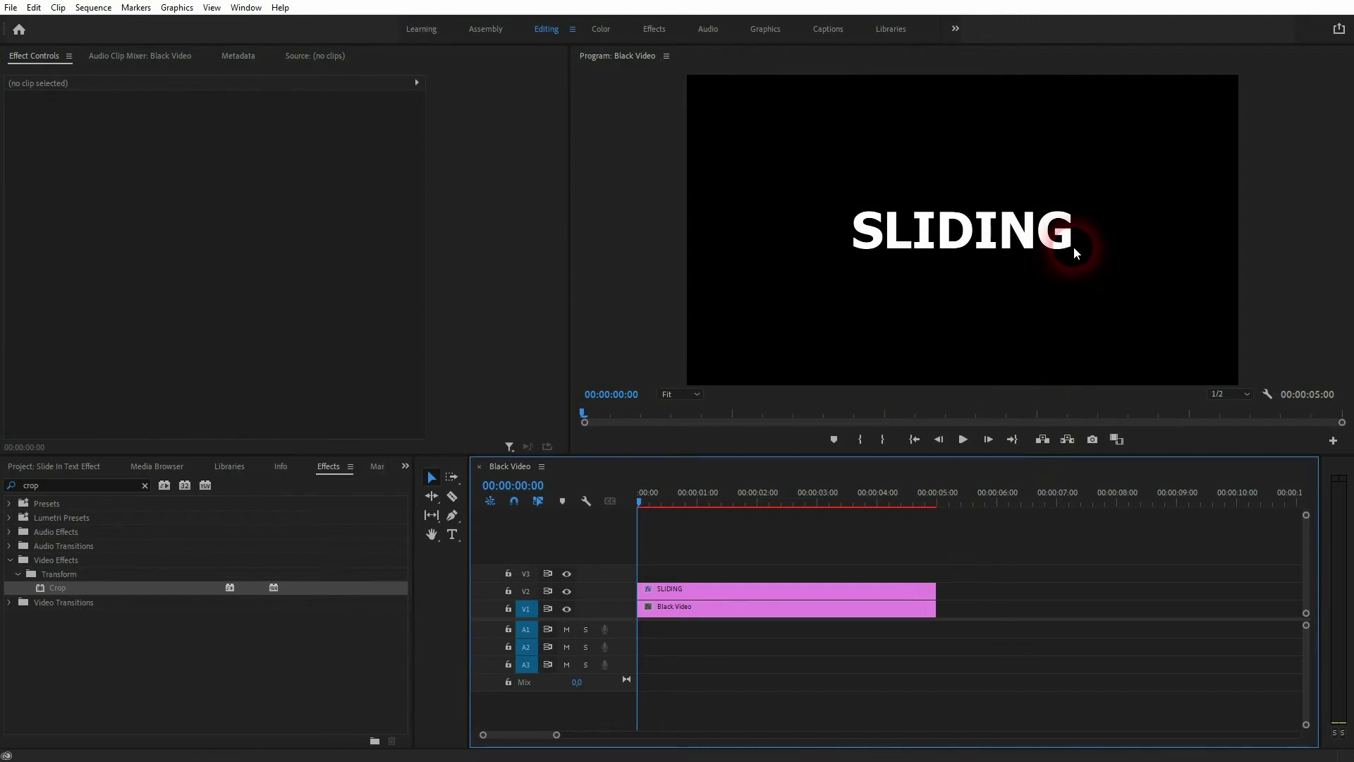
click(783, 590)
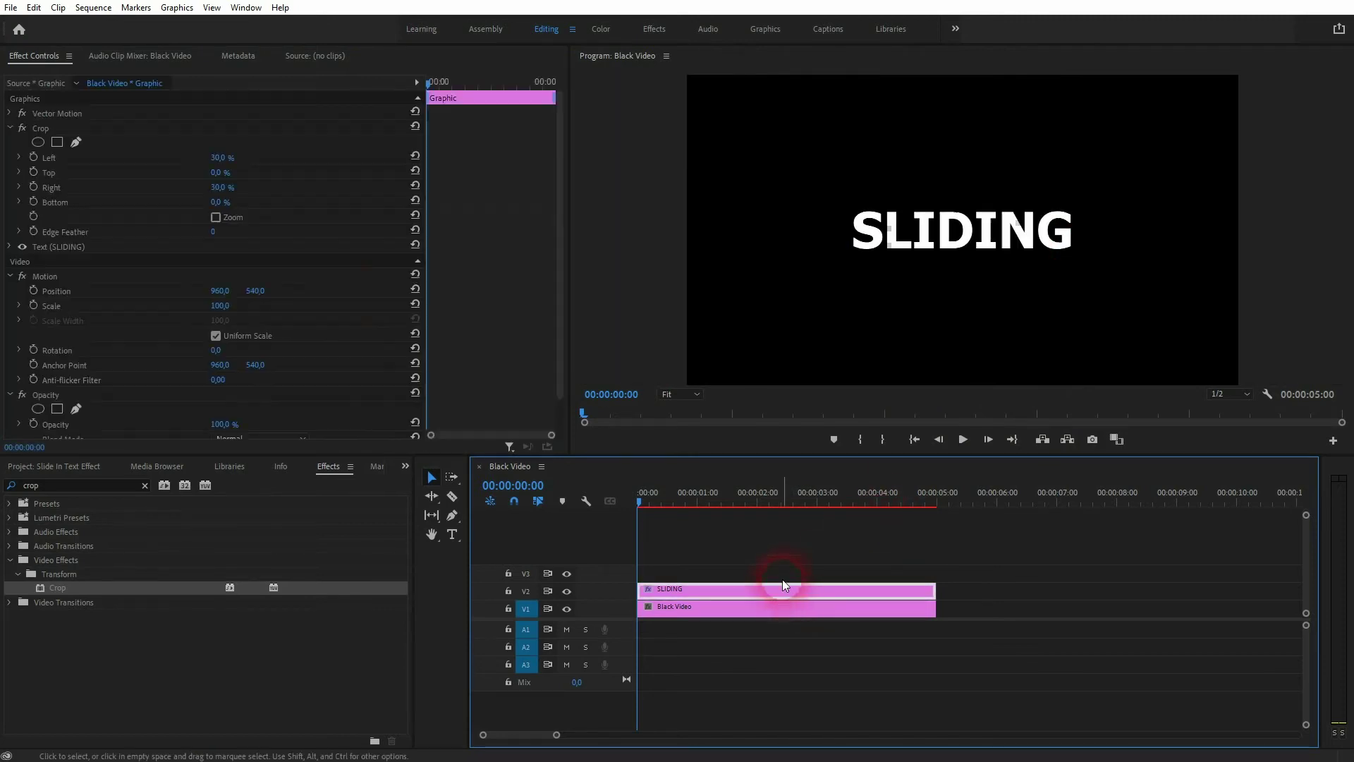
click(222, 187)
text(28)
key(Return)
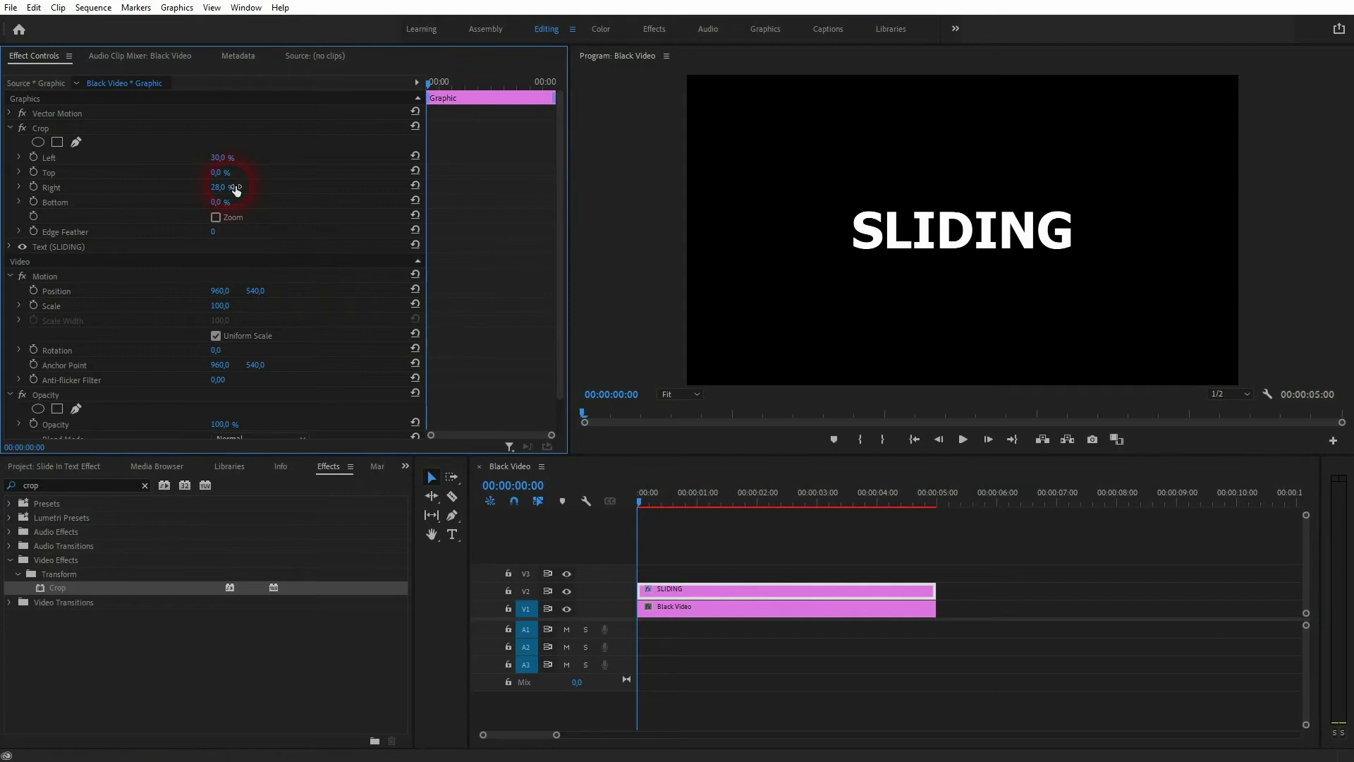
click(222, 157)
text(28)
key(Return)
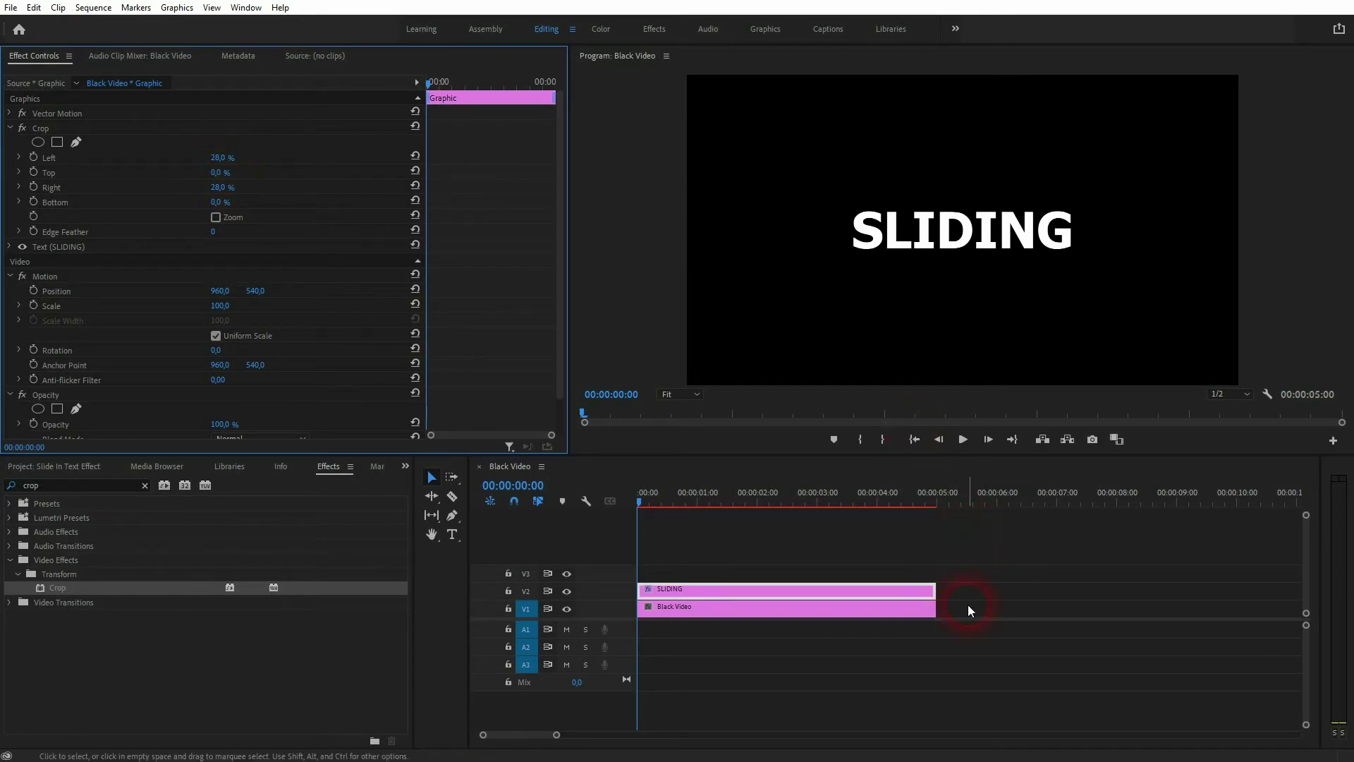
- Test 25% left and right crop and preview the result
click(222, 157)
text(25)
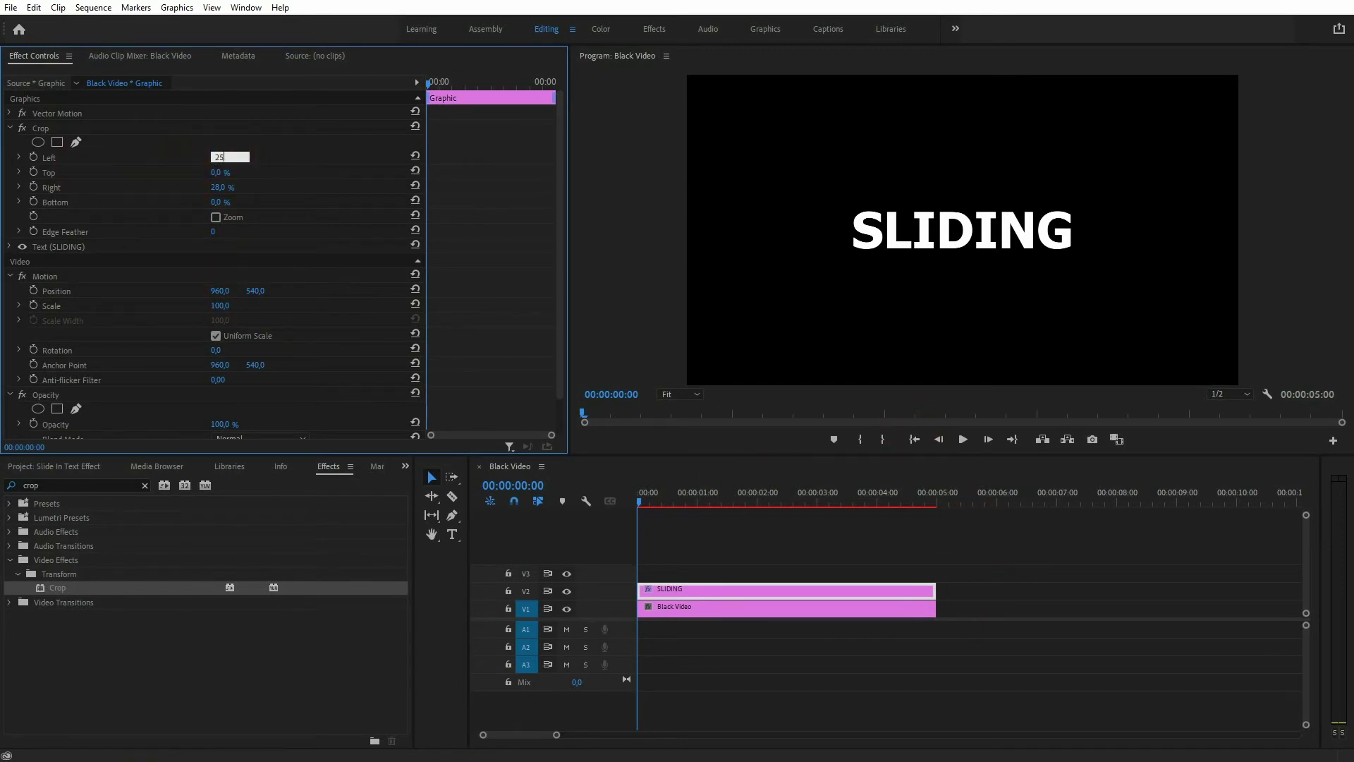
key(Return)
click(224, 187)
text(25)
key(Return)
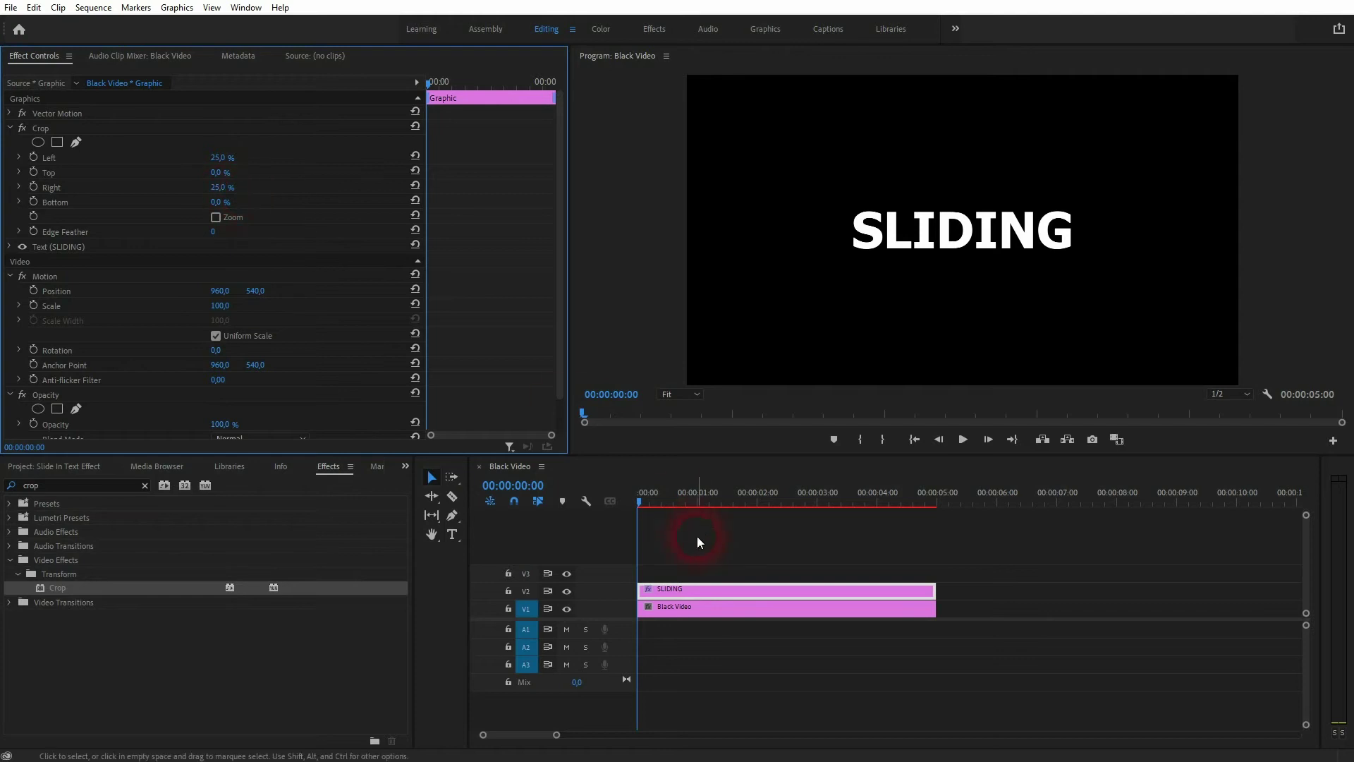
click(745, 569)
click(737, 593)
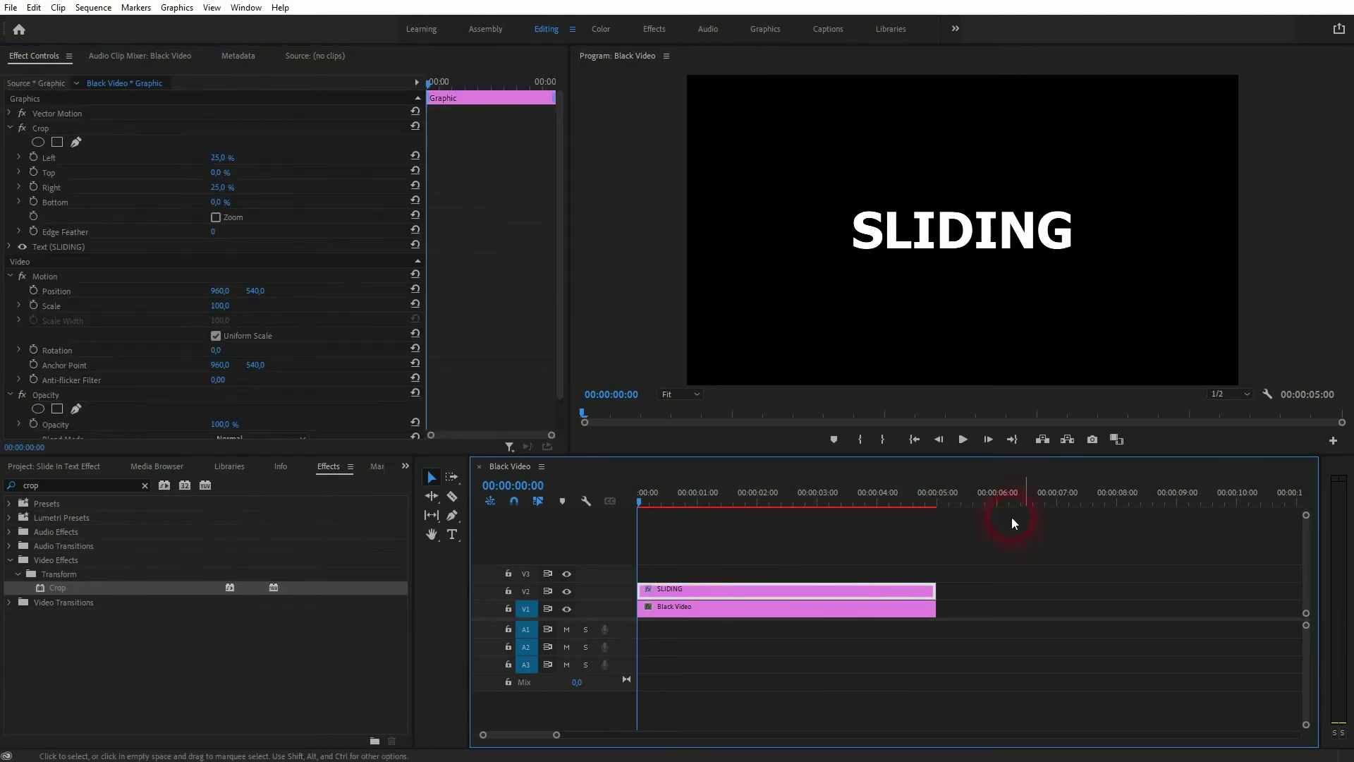
- Settle on 28% crop for both Left and Right
click(71, 128)
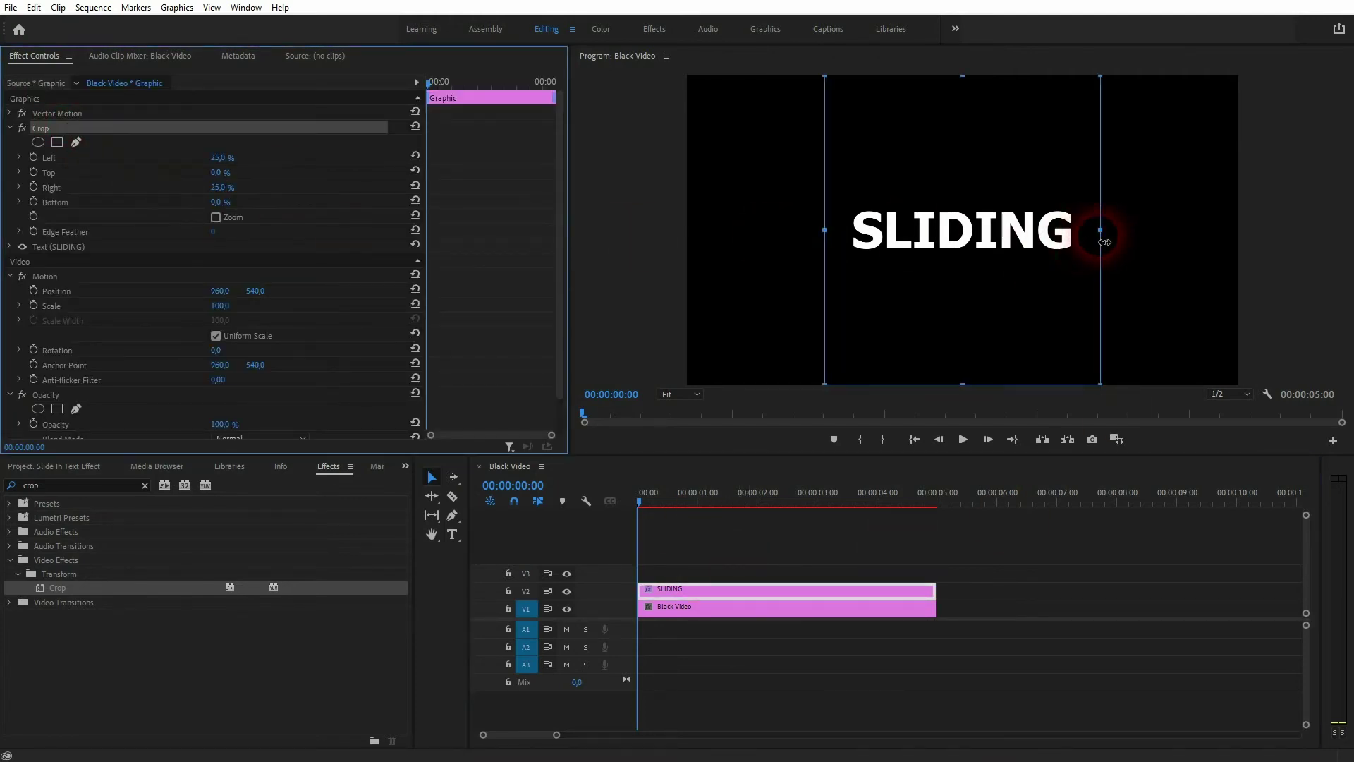
click(221, 157)
text(28)
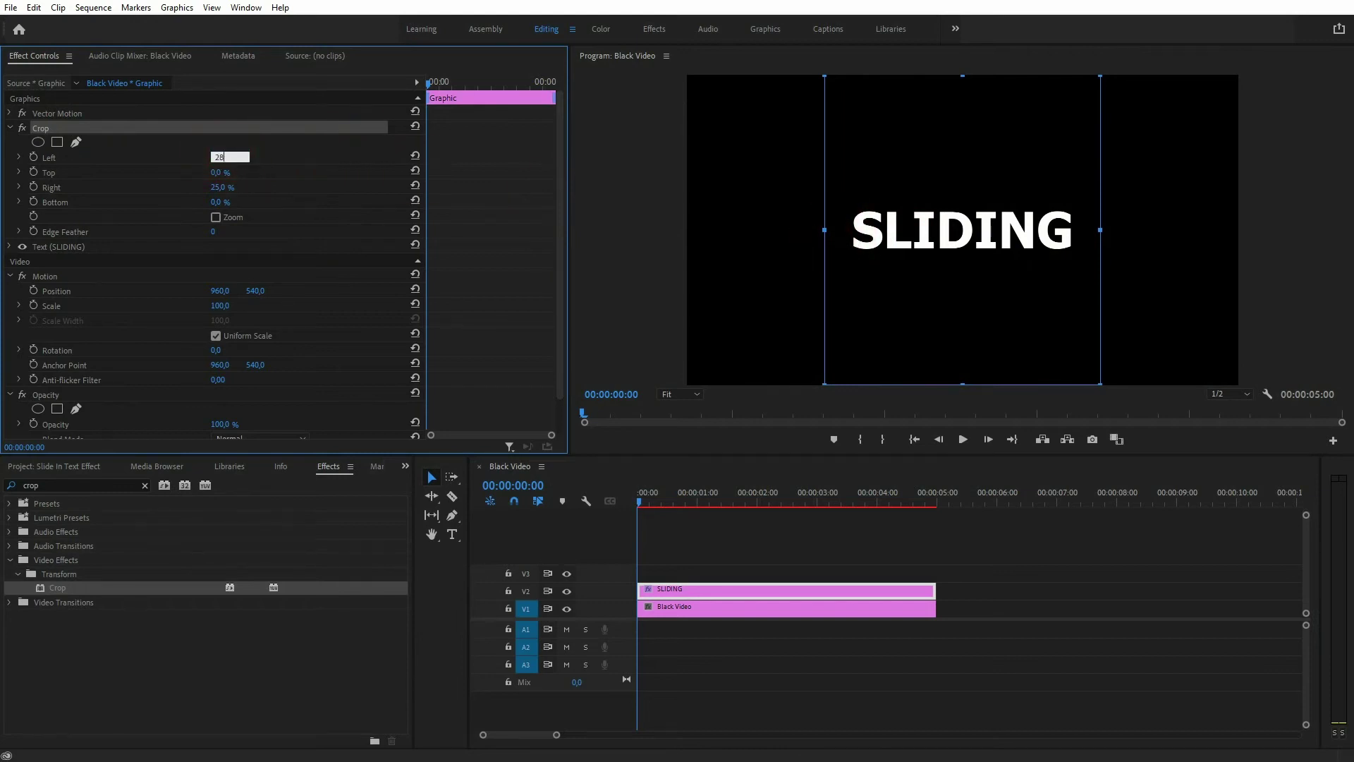
key(Return)
click(222, 187)
text(28)
key(Return)
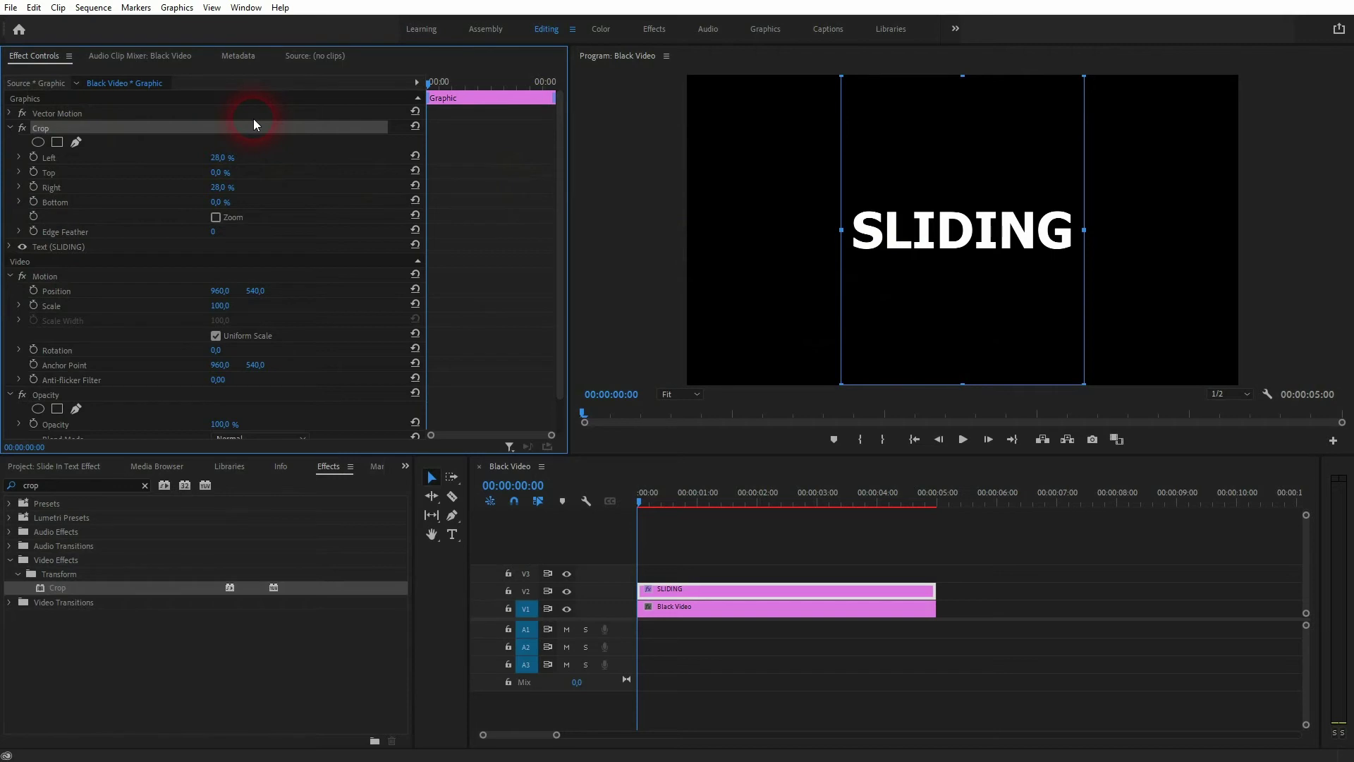
- Test moving the Vector Motion position, undo it, and collapse Vector Motion
click(10, 115)
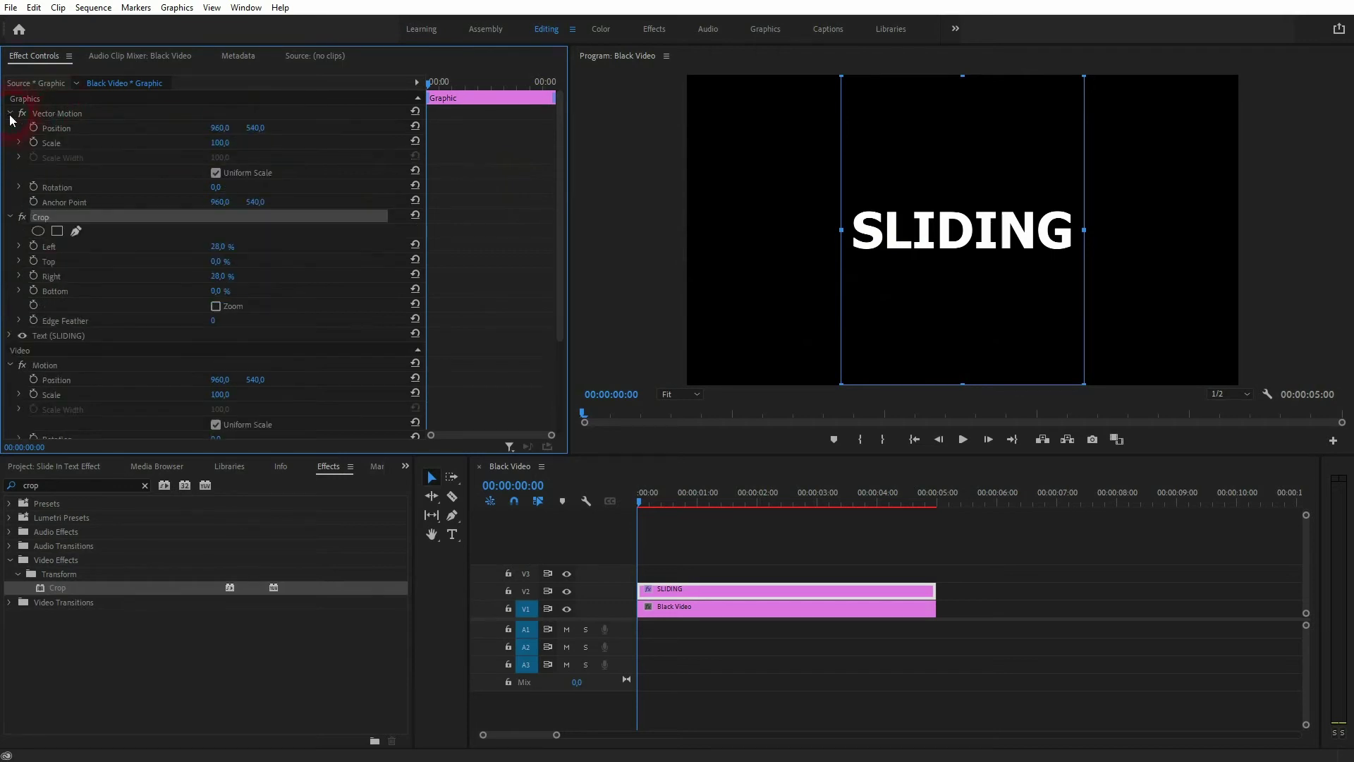
click(57, 128)
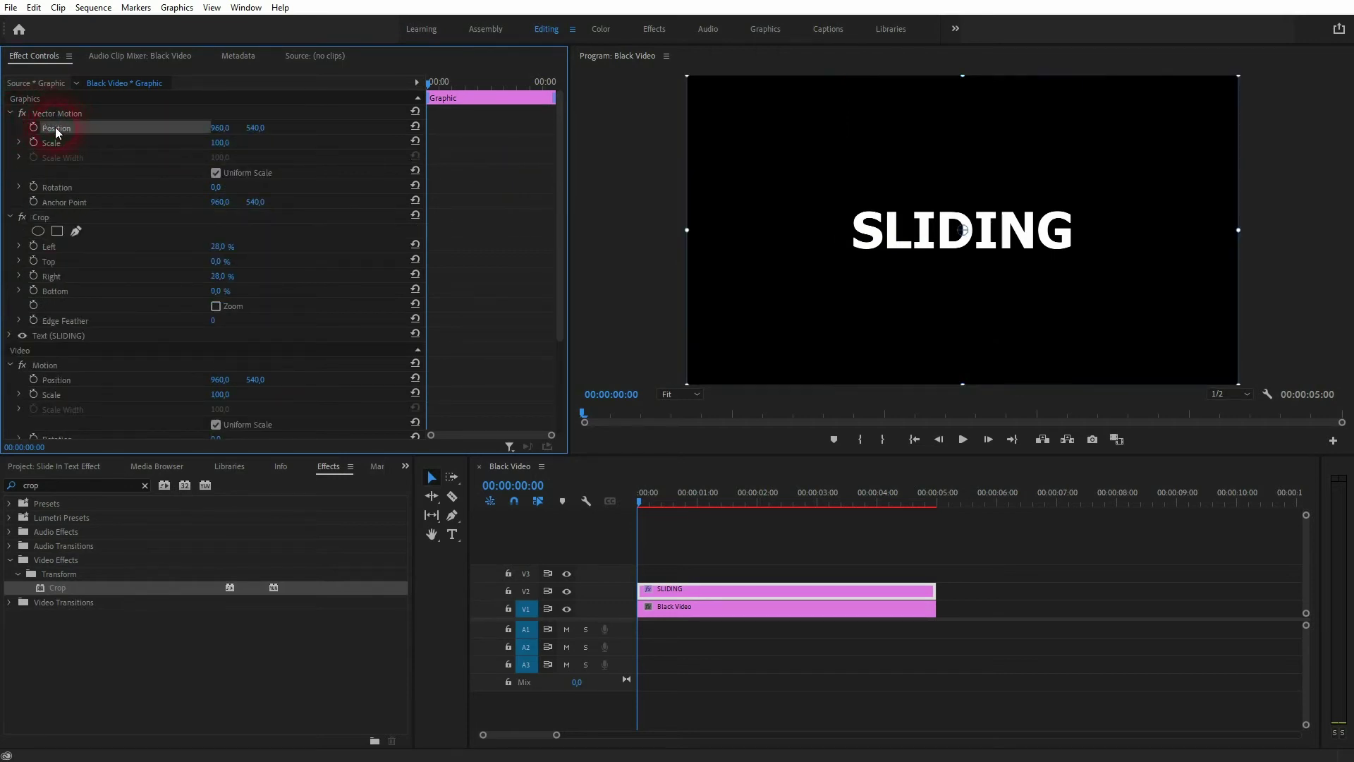
drag(221, 129, 1043, 223)
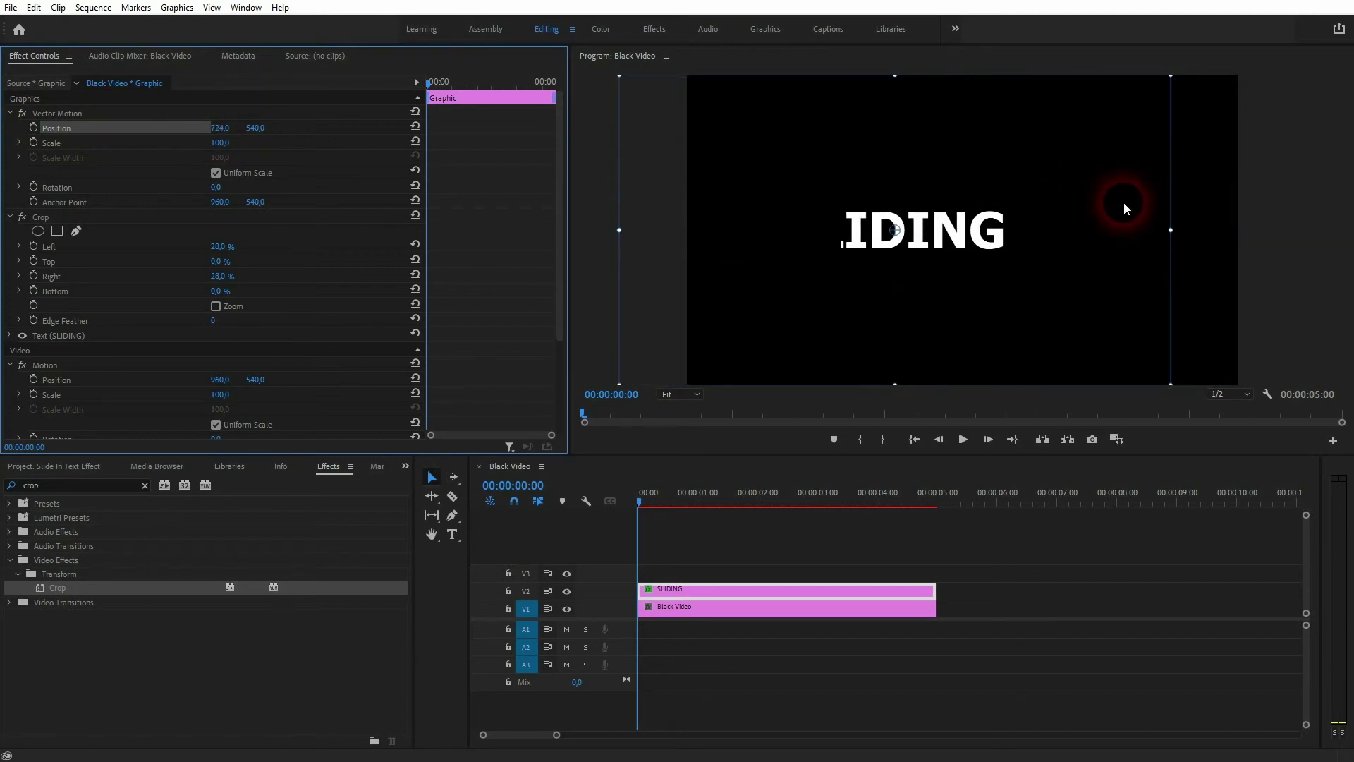
key(ctrl+z)
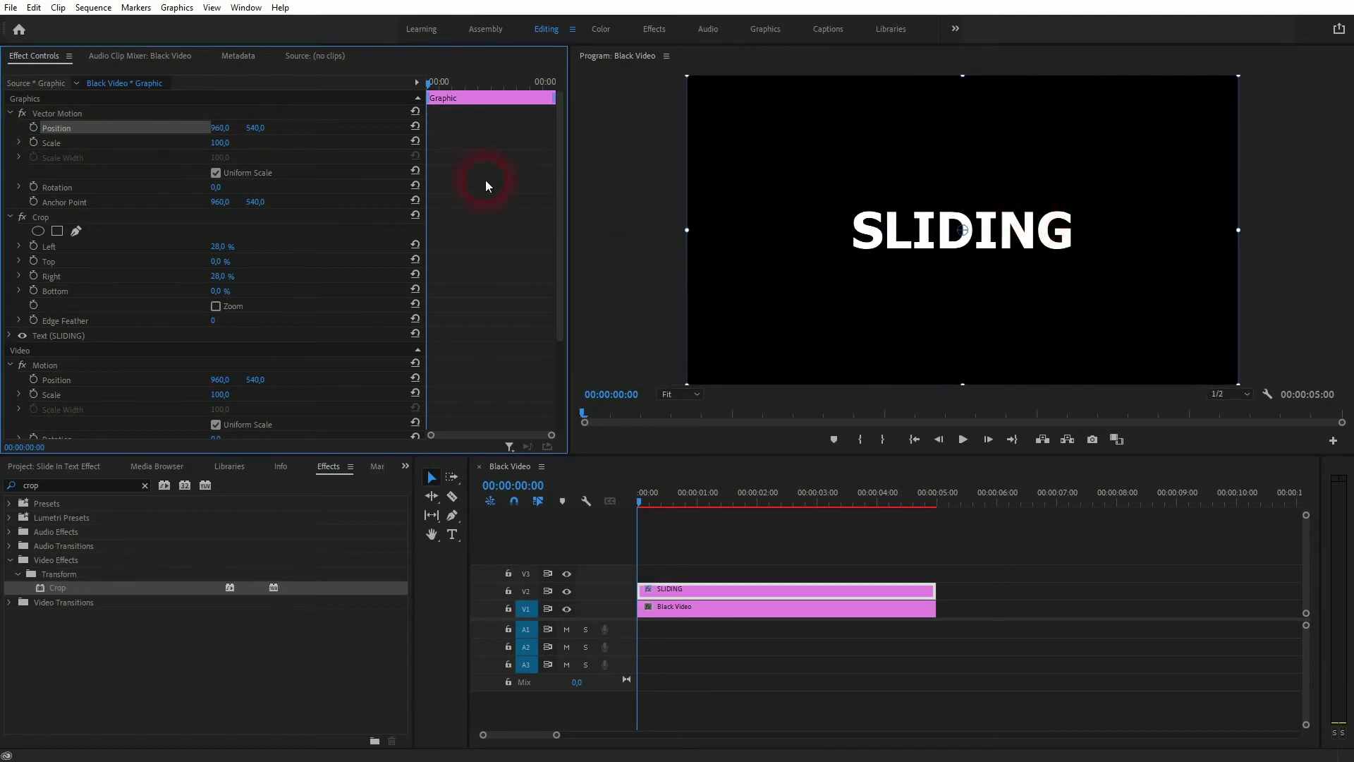
click(10, 113)
- Expand Text (SLIDING) and select its Transform > Position property
click(56, 247)
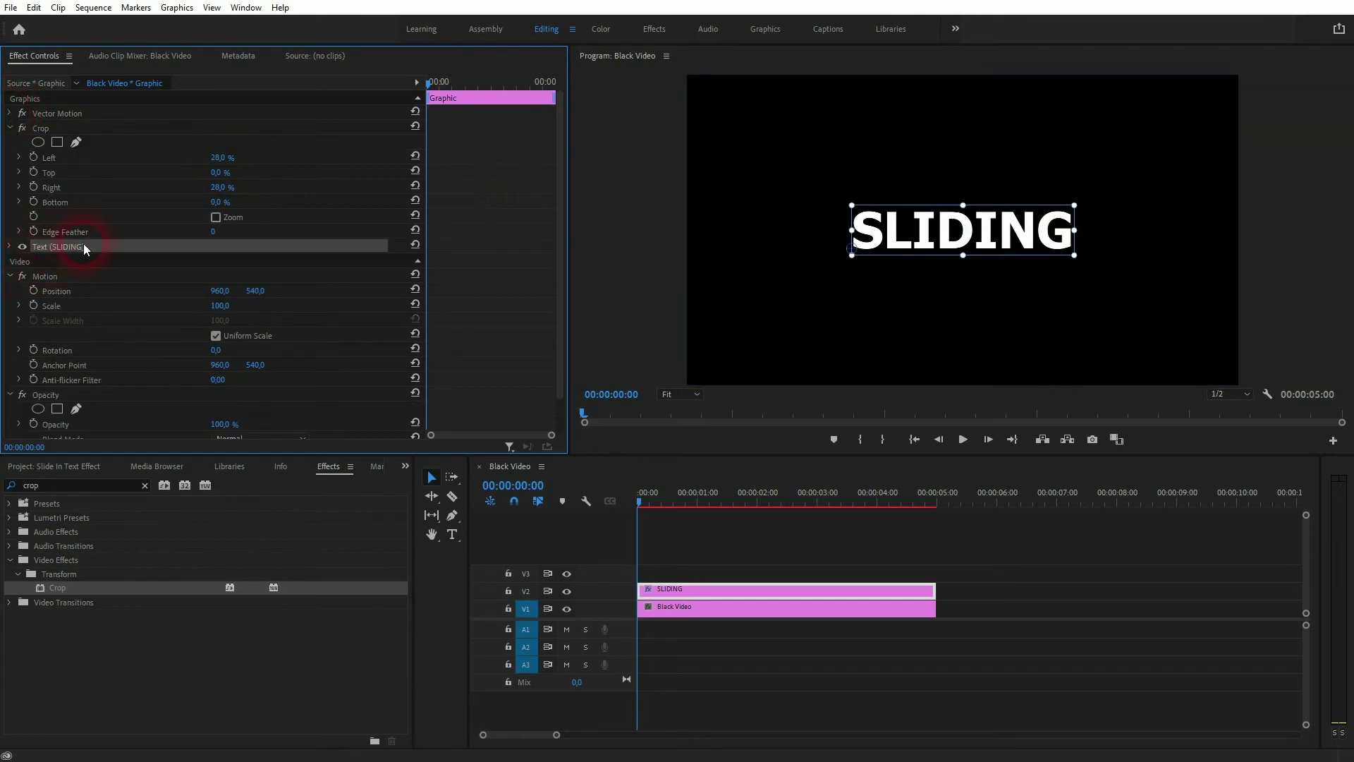
click(8, 247)
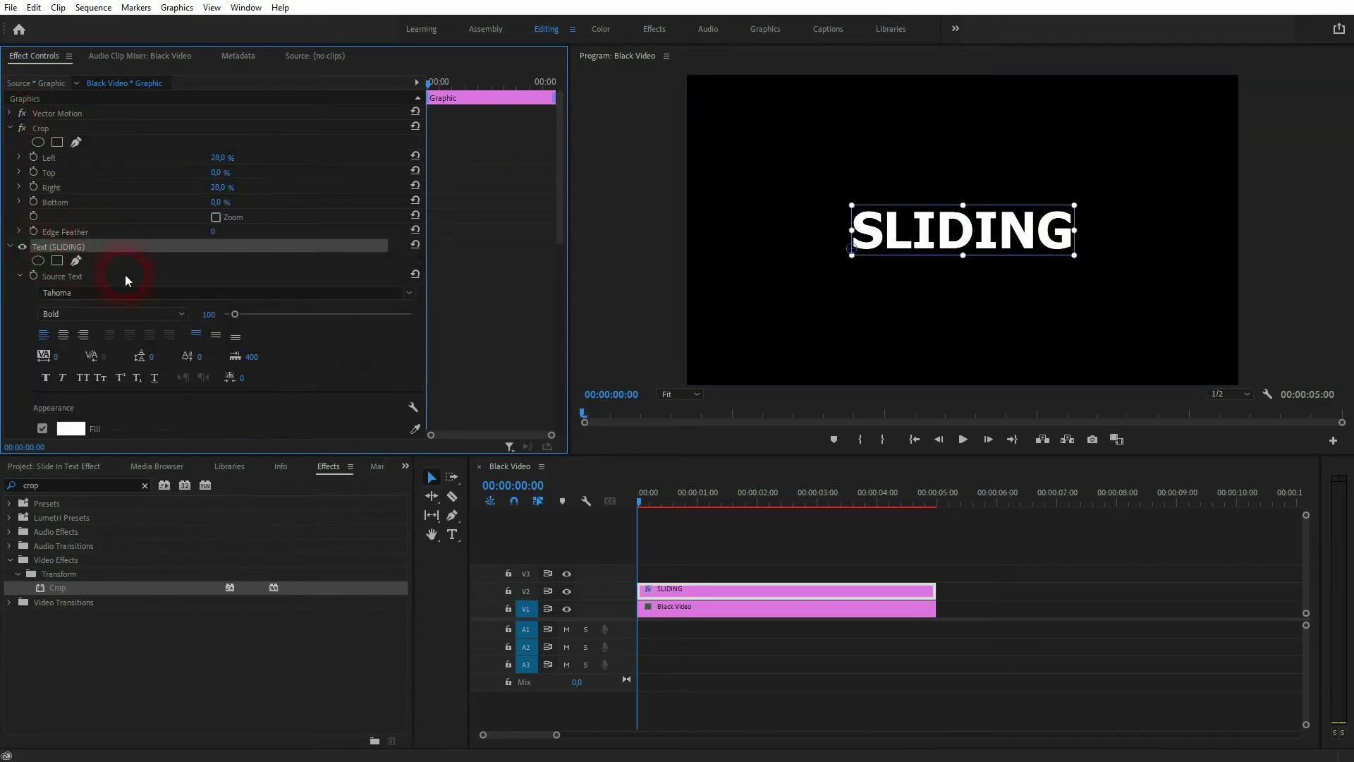
scroll(125, 274, down, 5)
scroll(120, 285, down, 1)
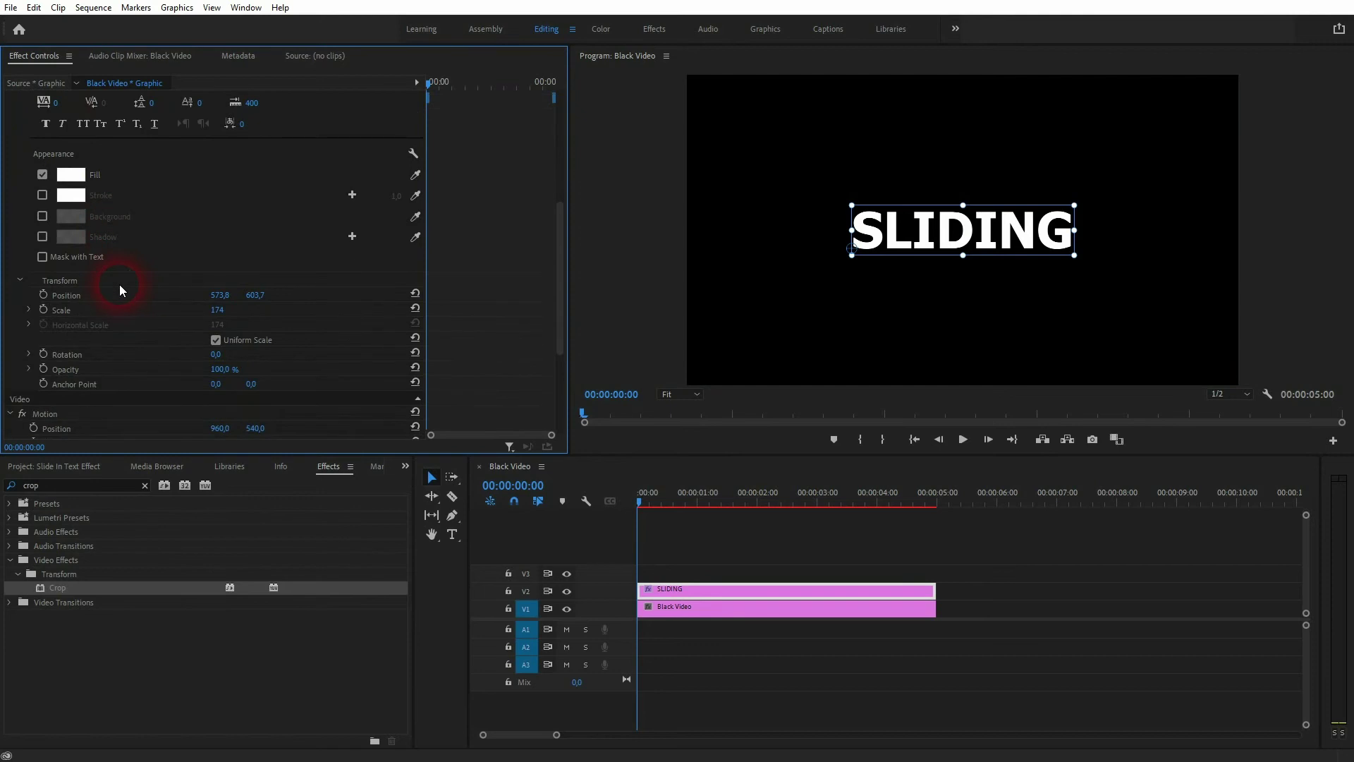
click(68, 295)
click(58, 281)
click(70, 290)
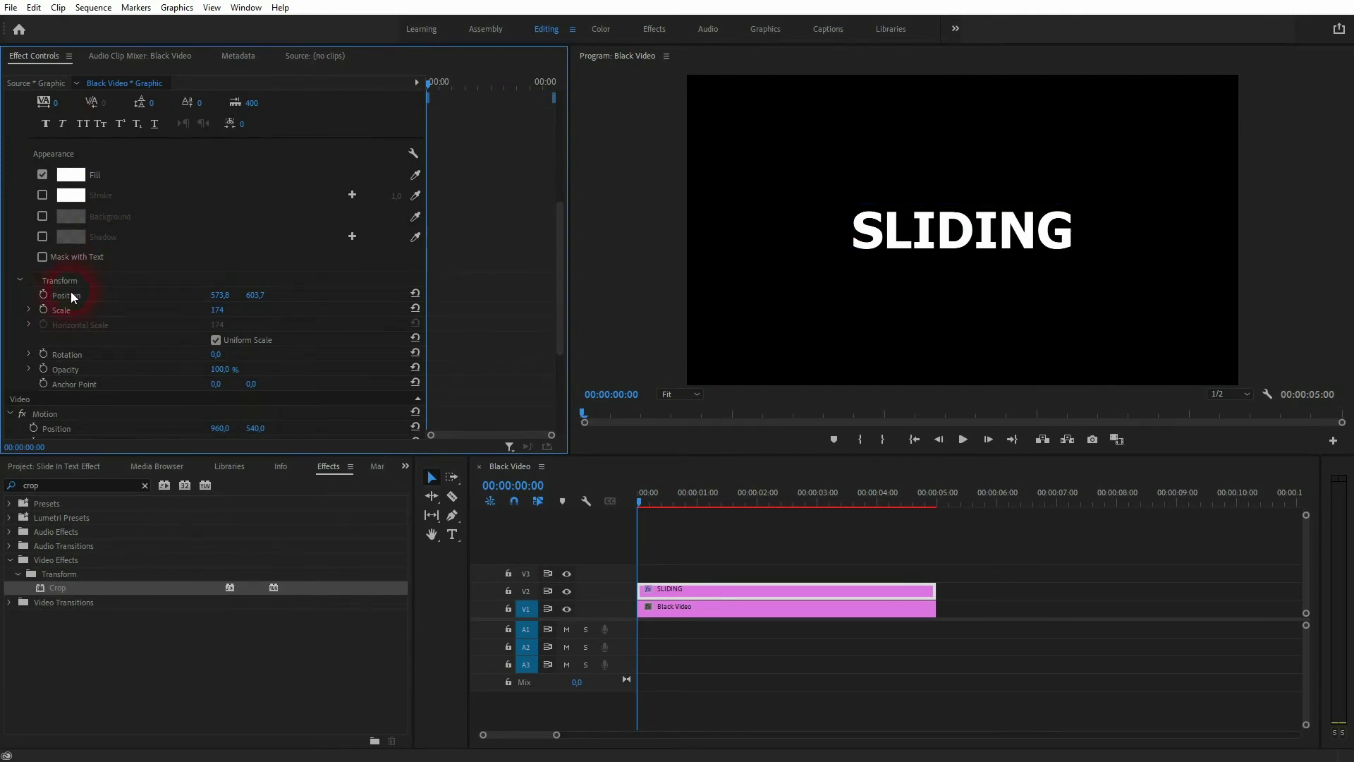
click(286, 286)
click(928, 210)
click(787, 244)
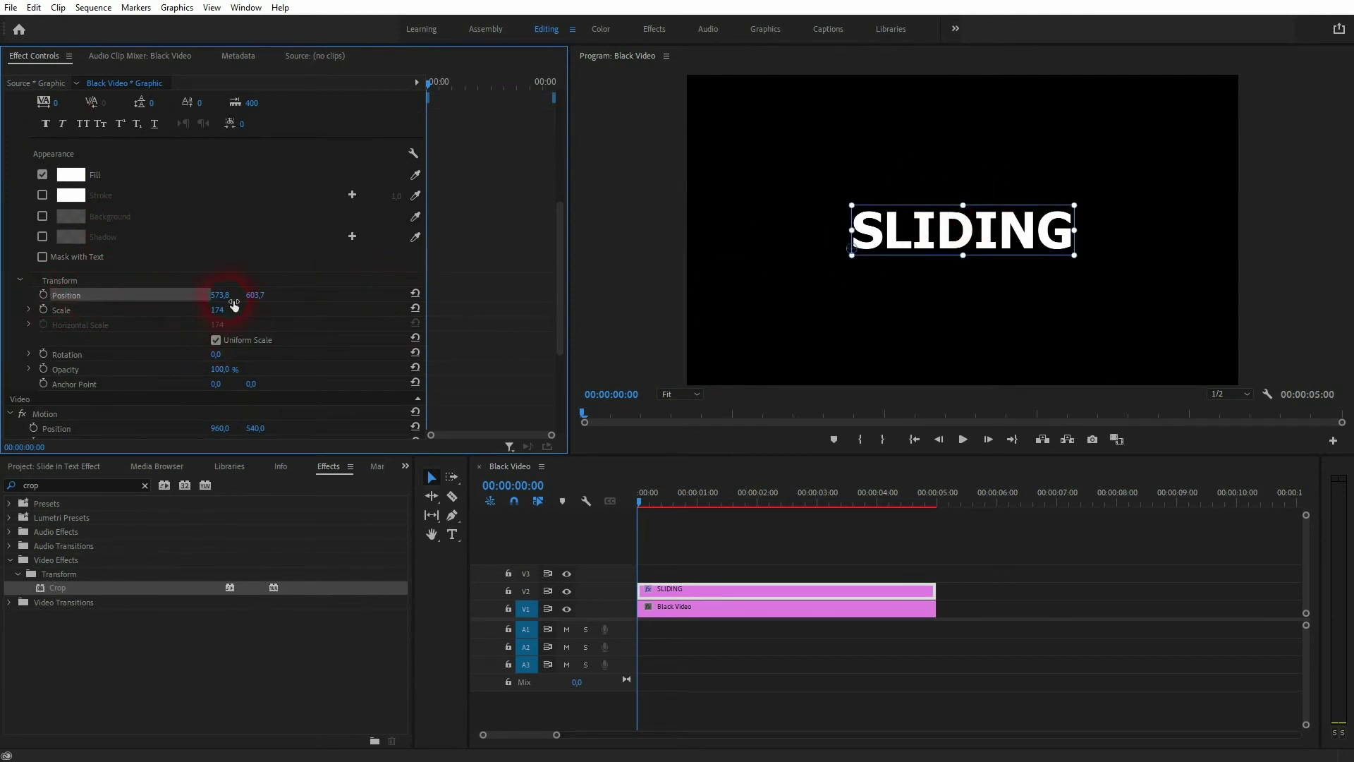
- At 01:00, move the text off-screen left to X -284.2 and start Position keyframing
click(648, 496)
drag(643, 494, 696, 502)
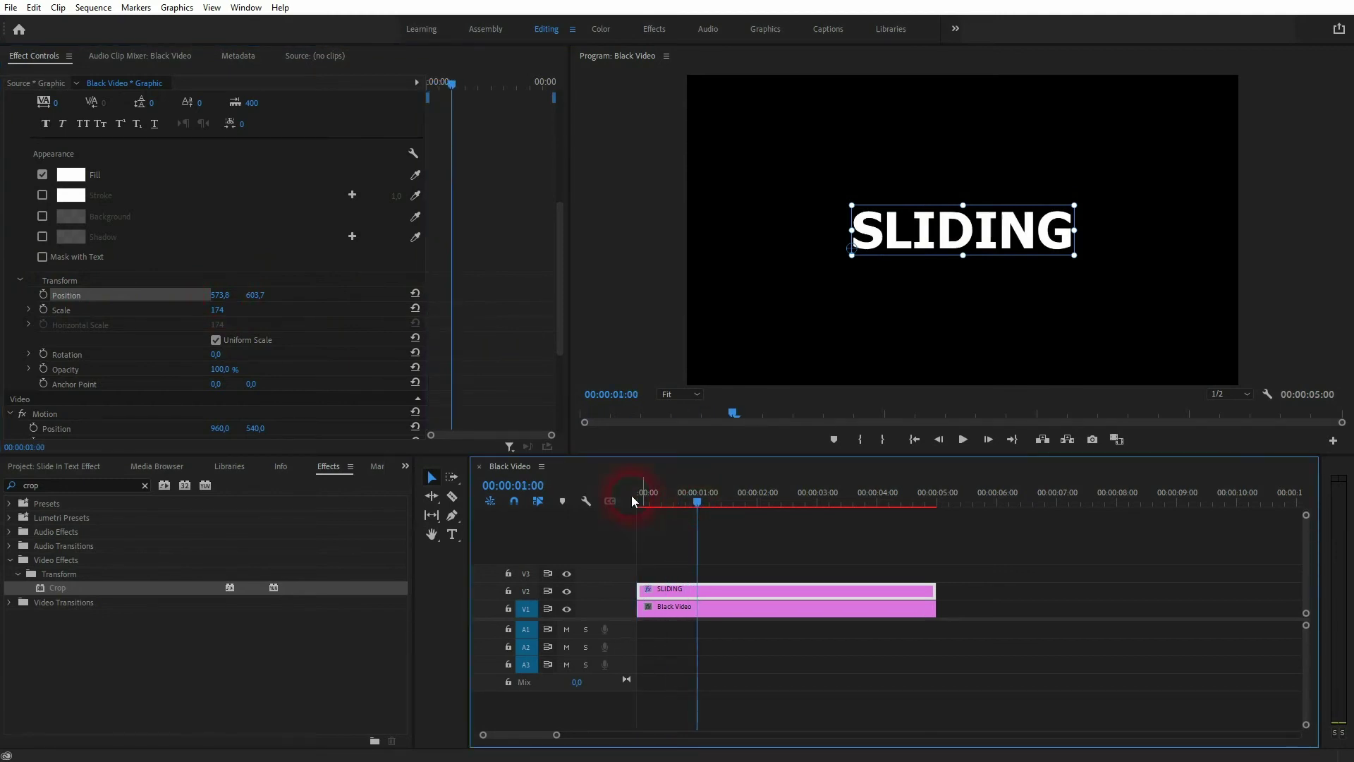
drag(220, 295, 0, 296)
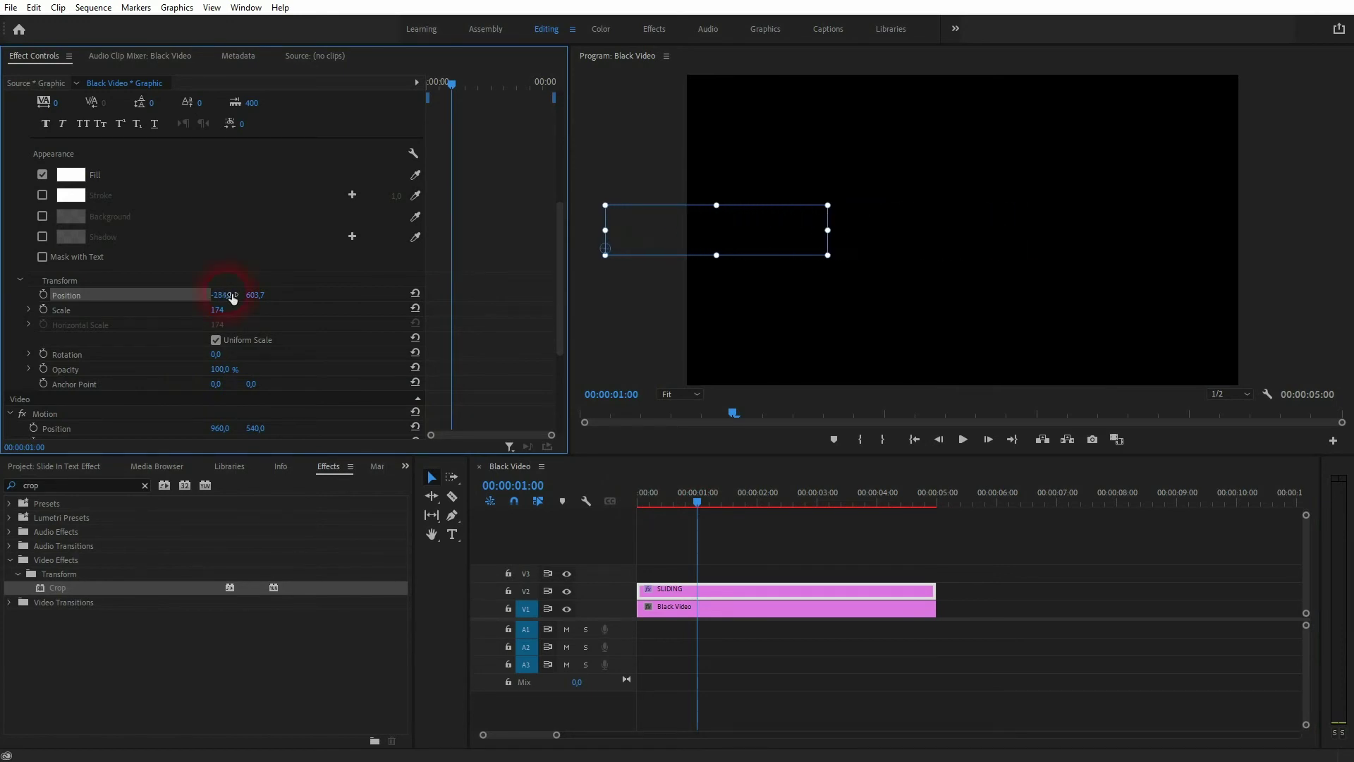
click(43, 295)
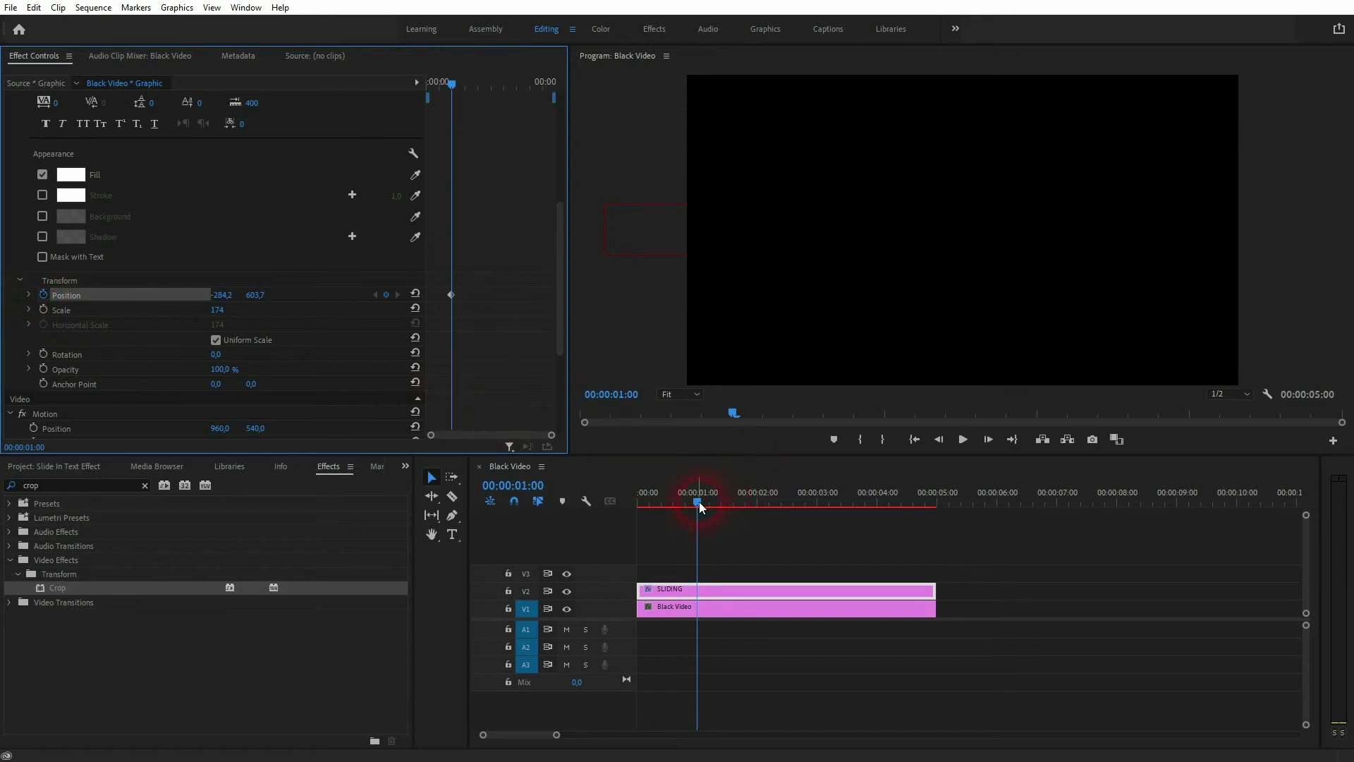
- At 01:11, set Position X to 548.8 to centre the title, then preview the slide-in
drag(700, 506, 725, 505)
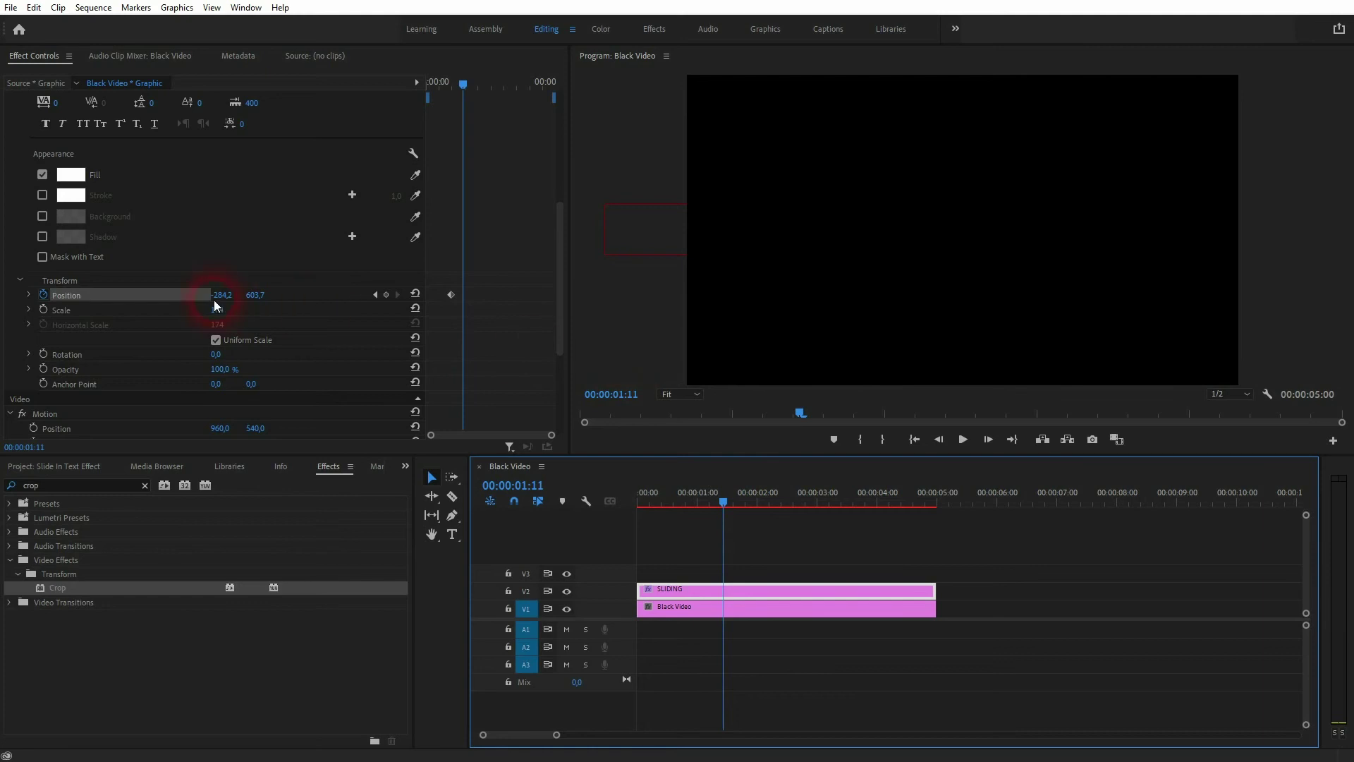
drag(220, 302, 800, 302)
click(464, 320)
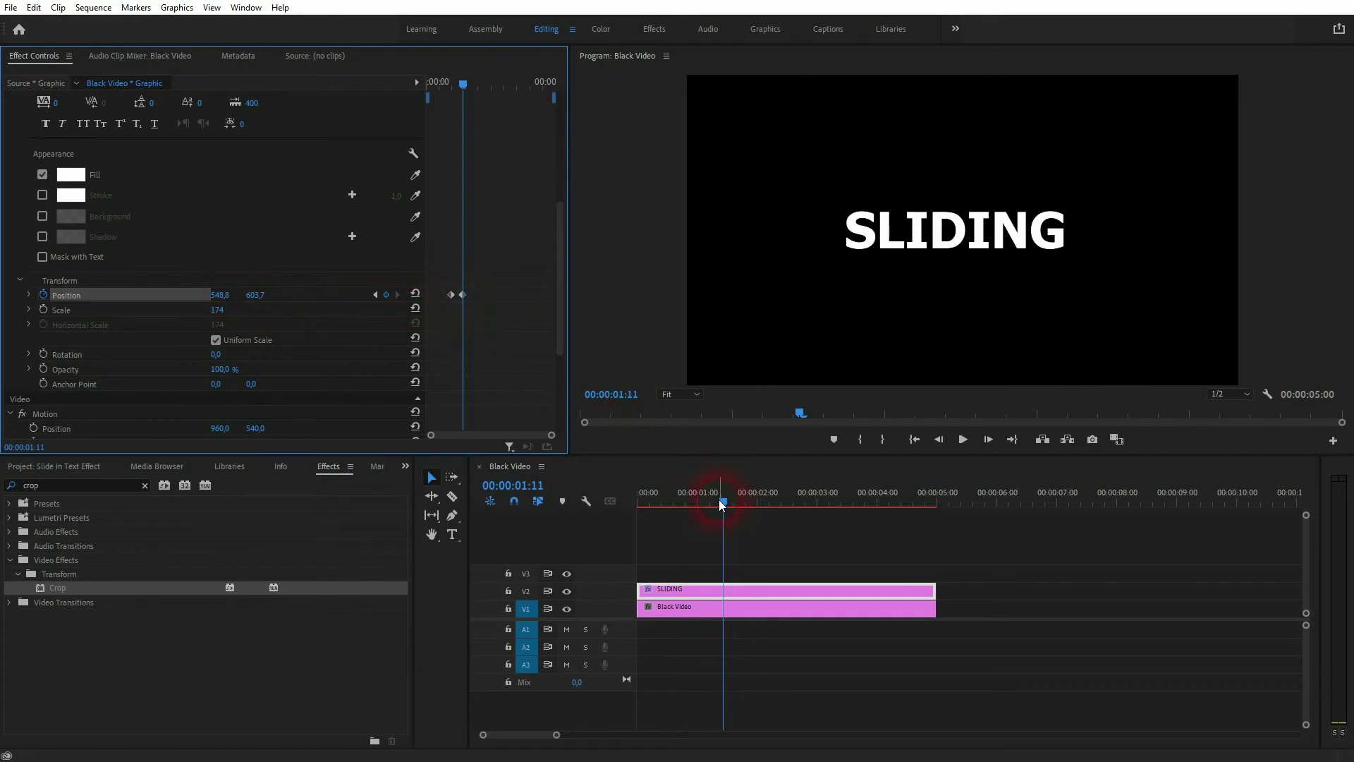
drag(721, 503, 698, 502)
click(886, 635)
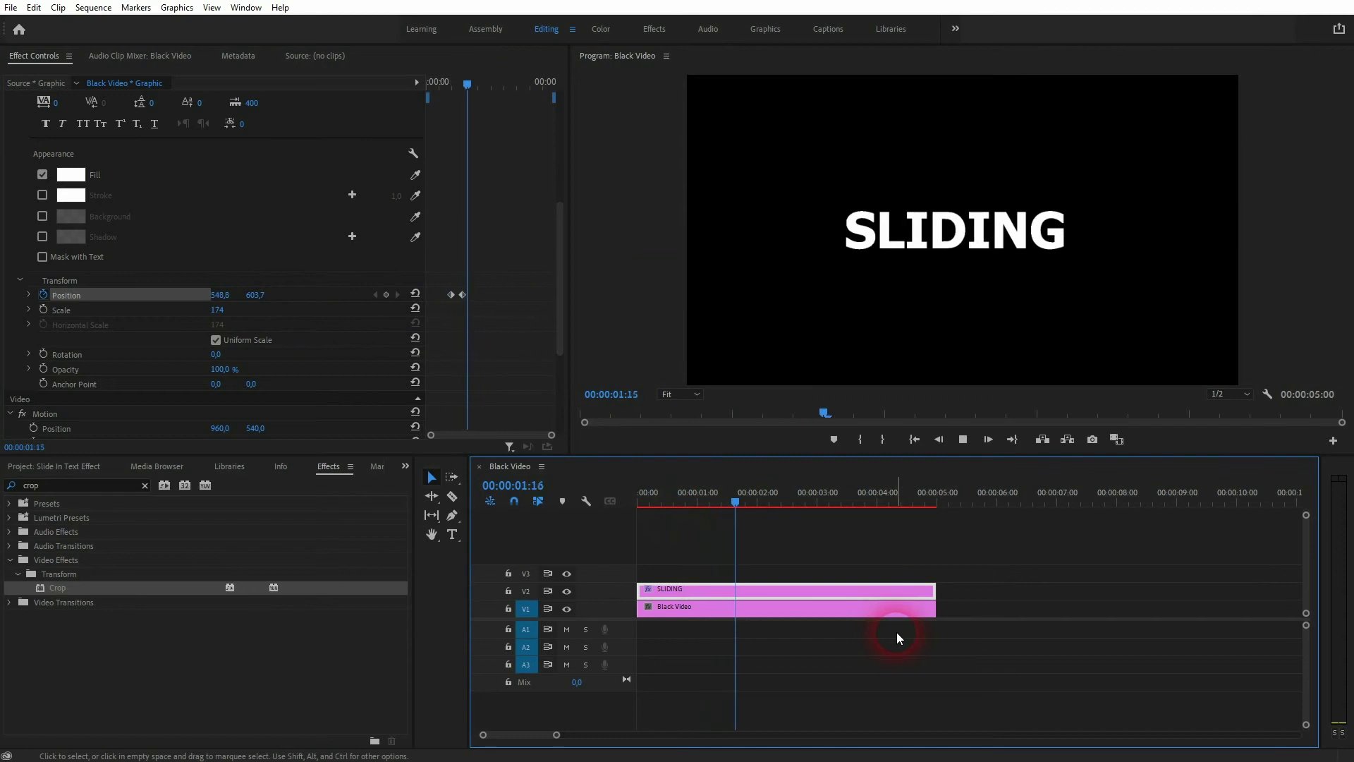
drag(759, 501, 727, 520)
- Nudge the first Position keyframe slightly earlier and preview the slide-in
click(457, 275)
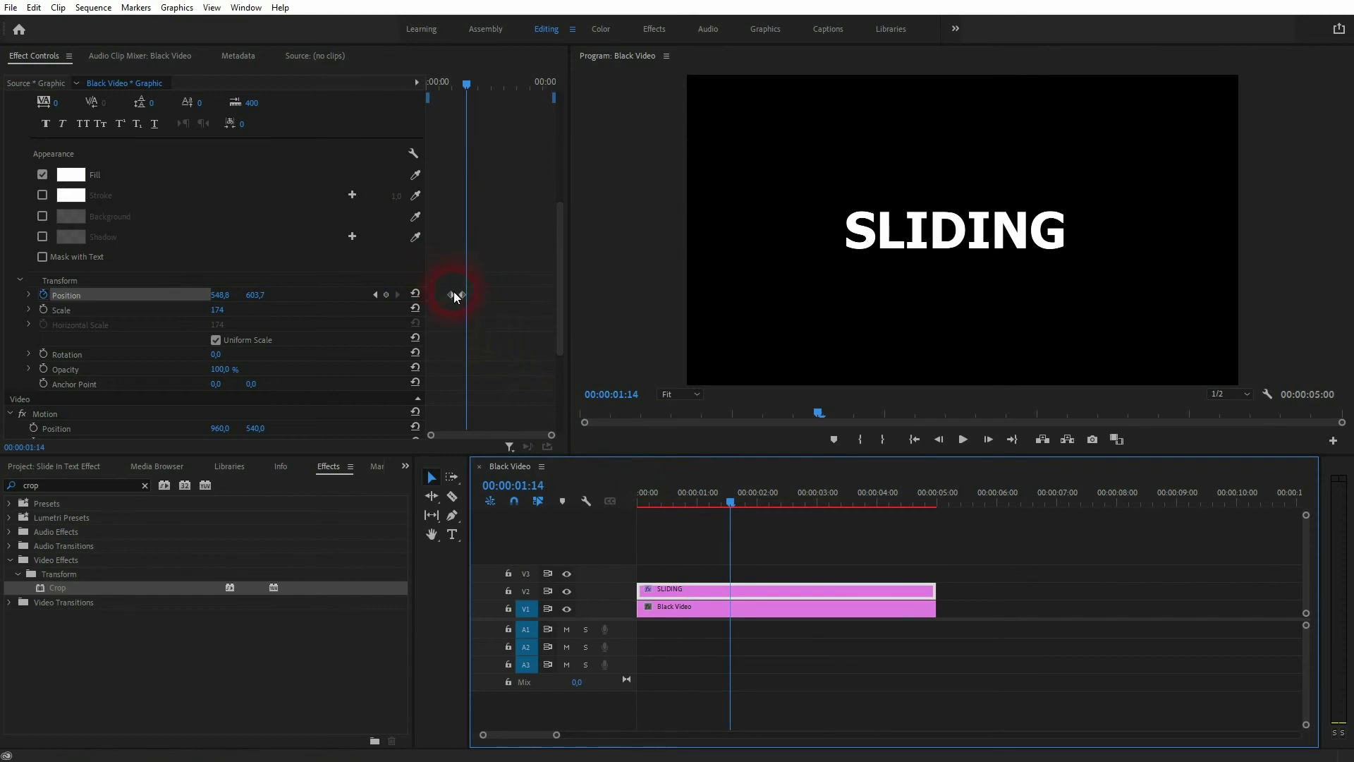
drag(455, 297, 447, 292)
click(479, 66)
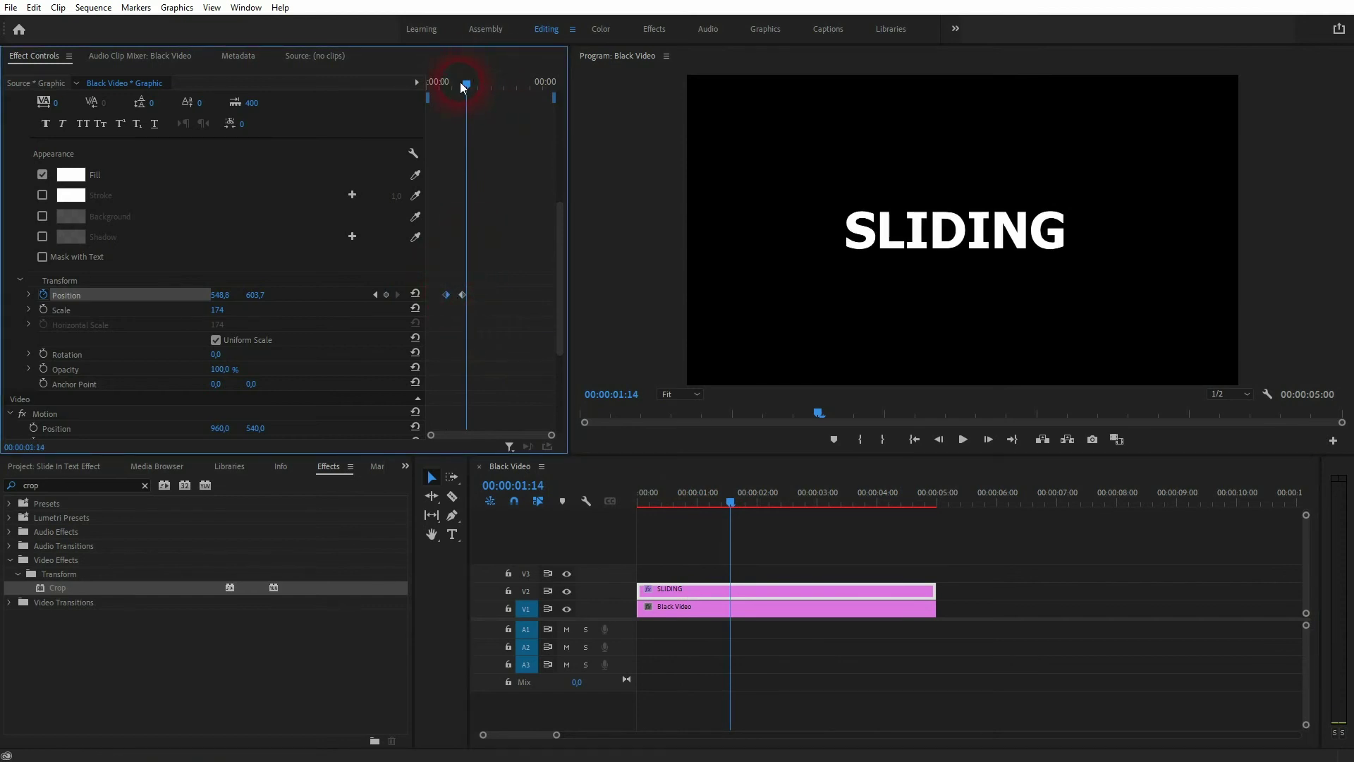
drag(462, 85, 432, 83)
key(space)
click(492, 254)
click(452, 299)
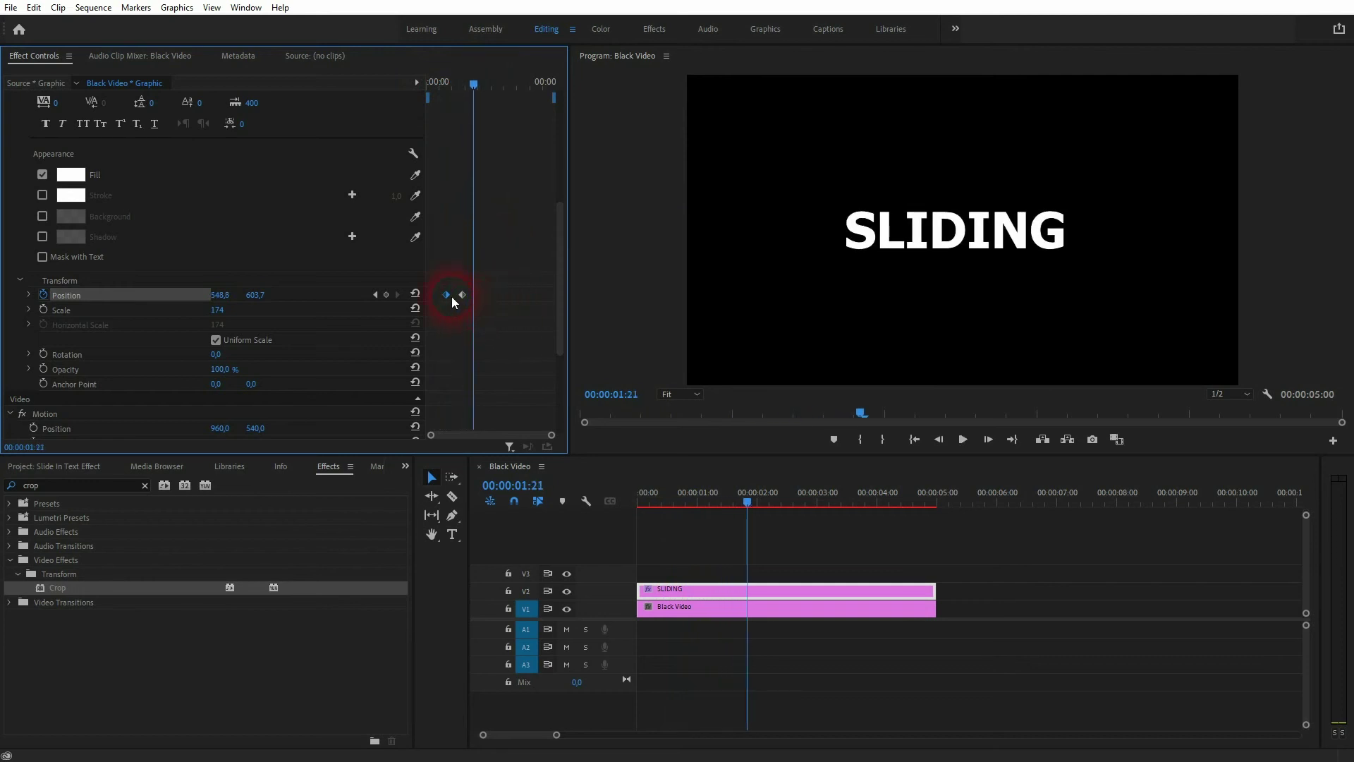
drag(469, 86, 441, 99)
key(space)
- Set both Position keyframes to Temporal Interpolation > Ease In
drag(447, 285, 466, 299)
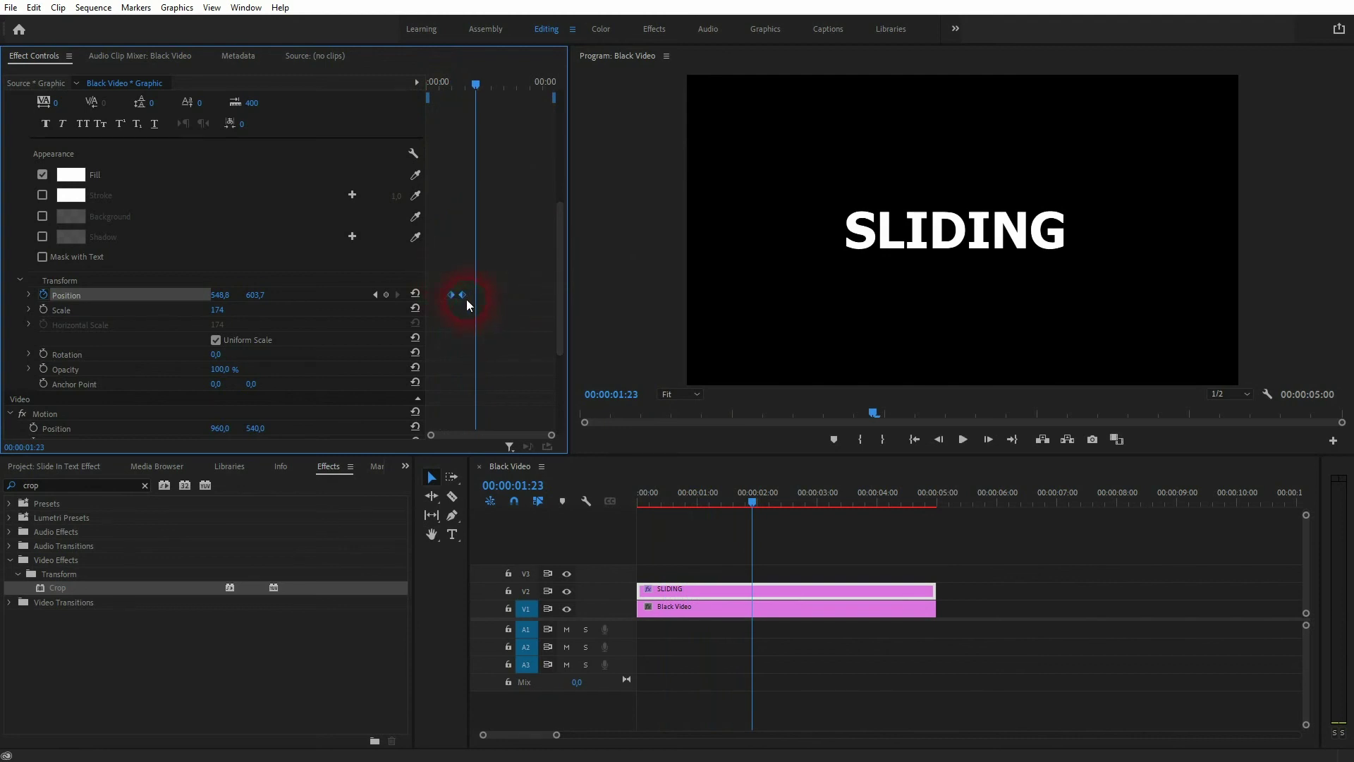
right_click(460, 293)
mouse_move(543, 411)
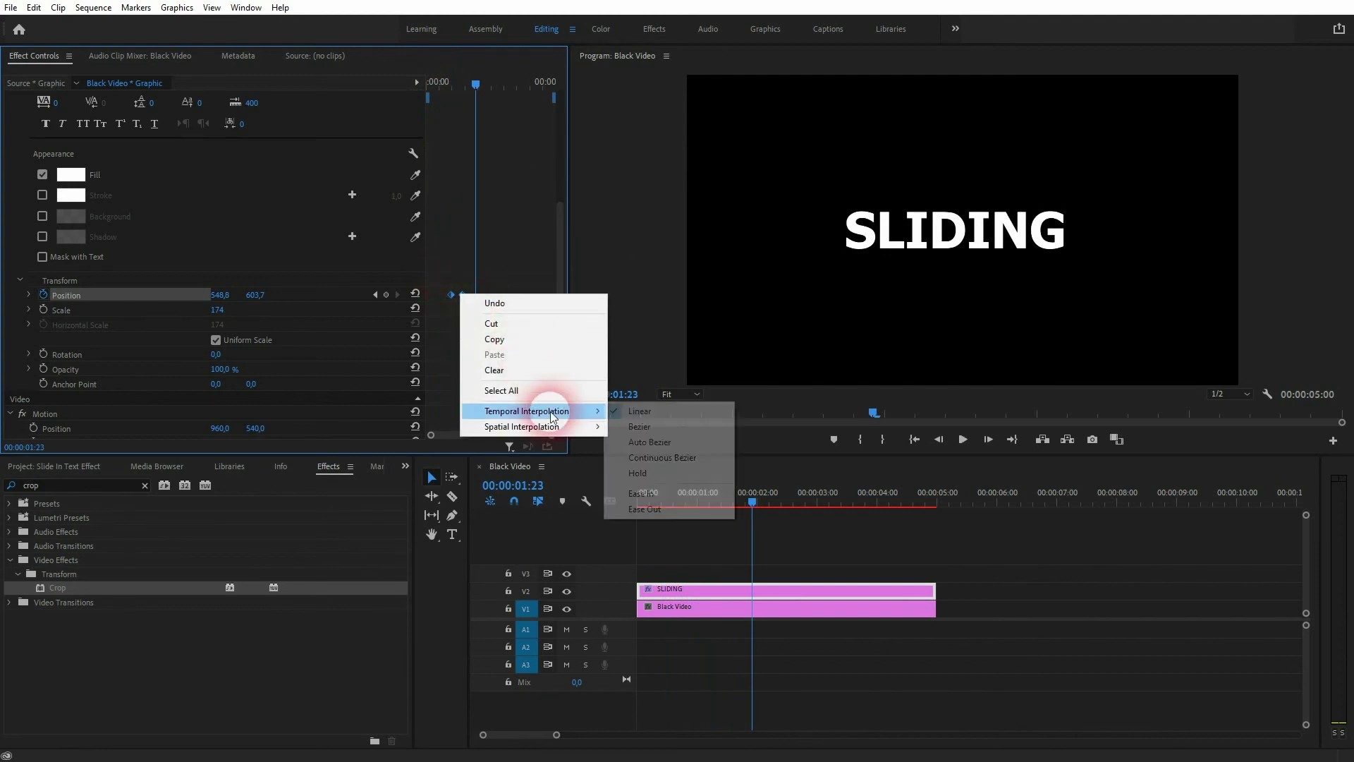
click(653, 494)
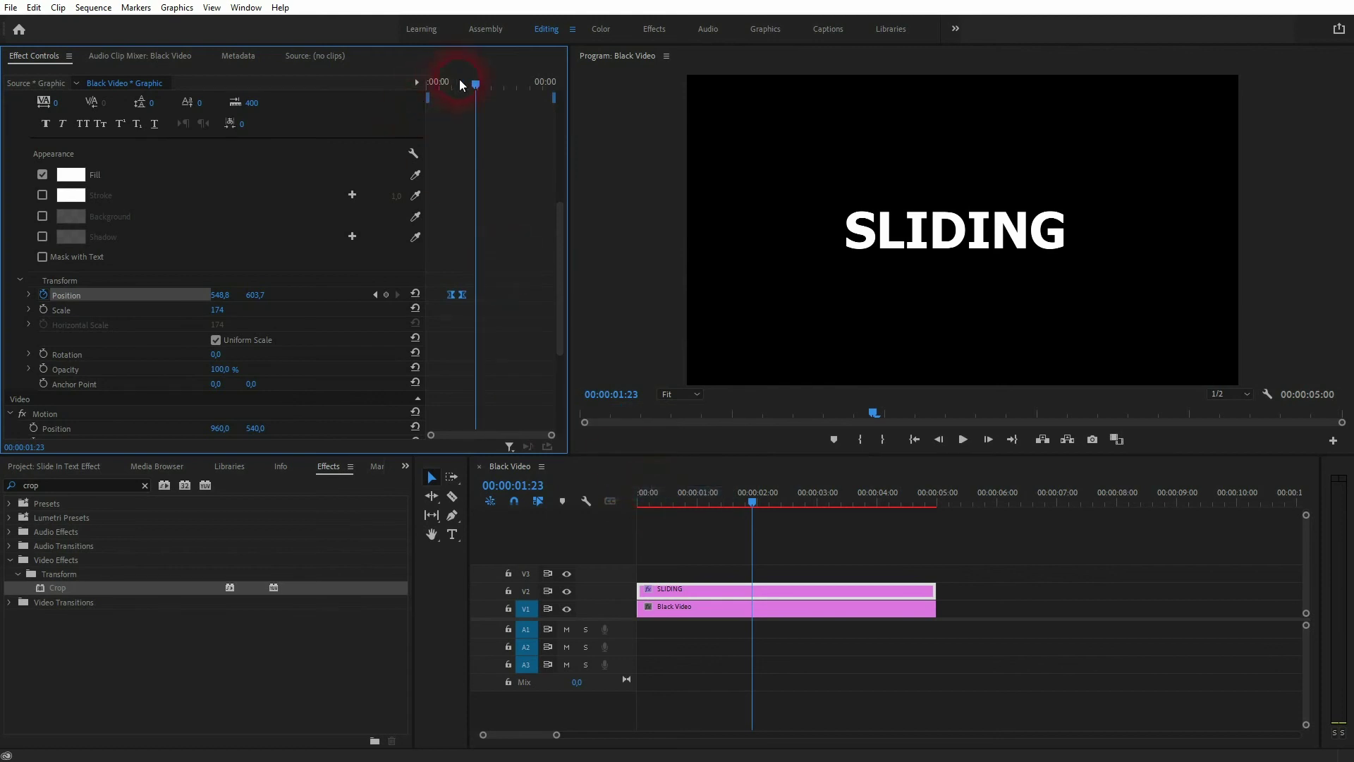
mouse_move(459, 79)
mouse_down()
mouse_move(476, 86)
mouse_move(440, 90)
mouse_up()
- Preview the eased slide-in and slightly adjust the Position keyframe timing
key(space)
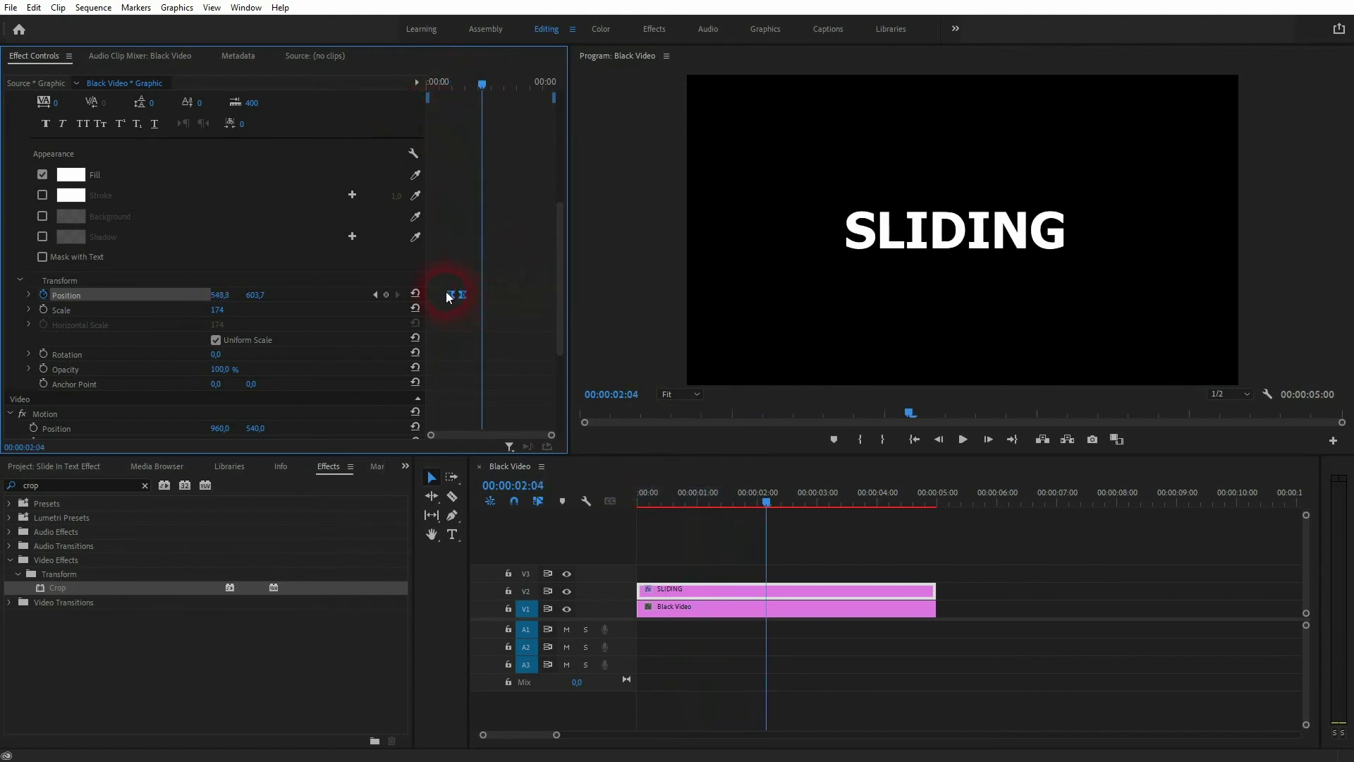
drag(453, 292, 446, 291)
drag(482, 84, 438, 85)
key(space)
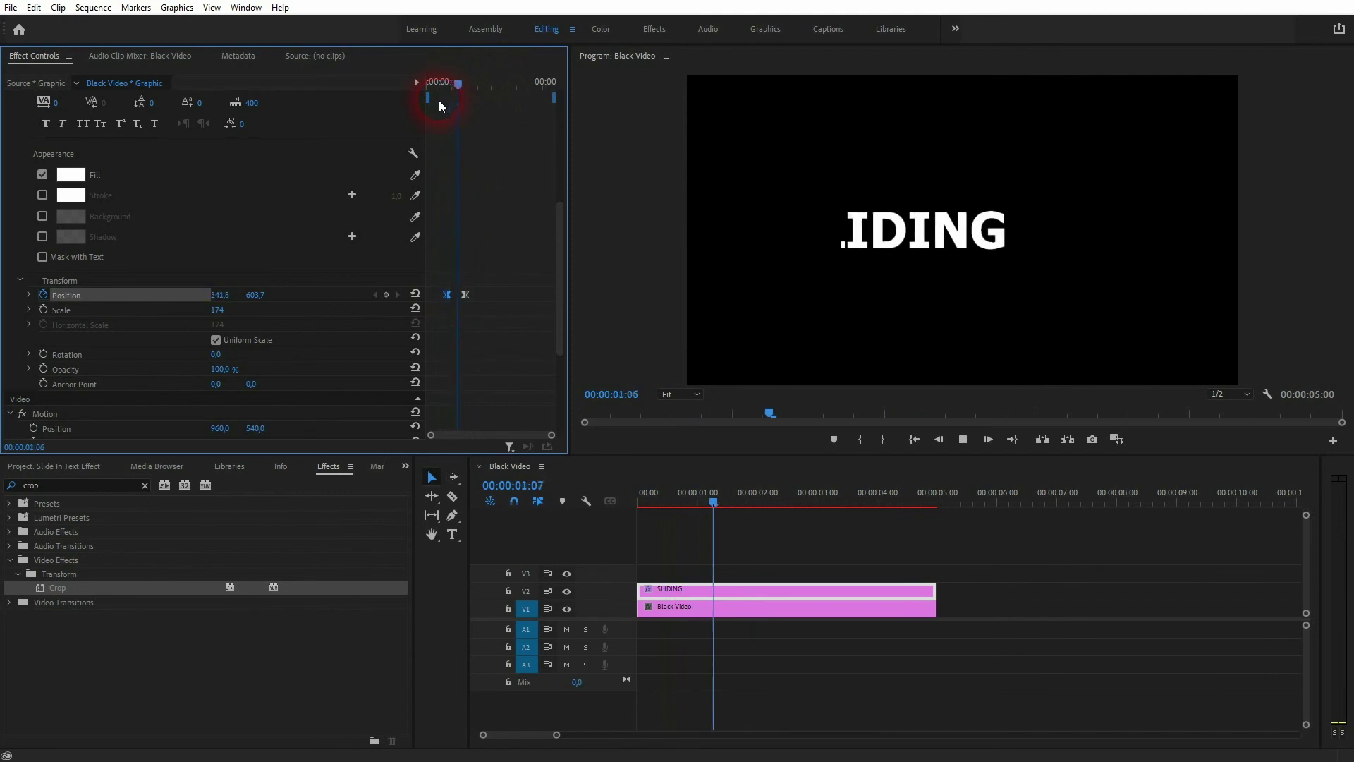
key(space)
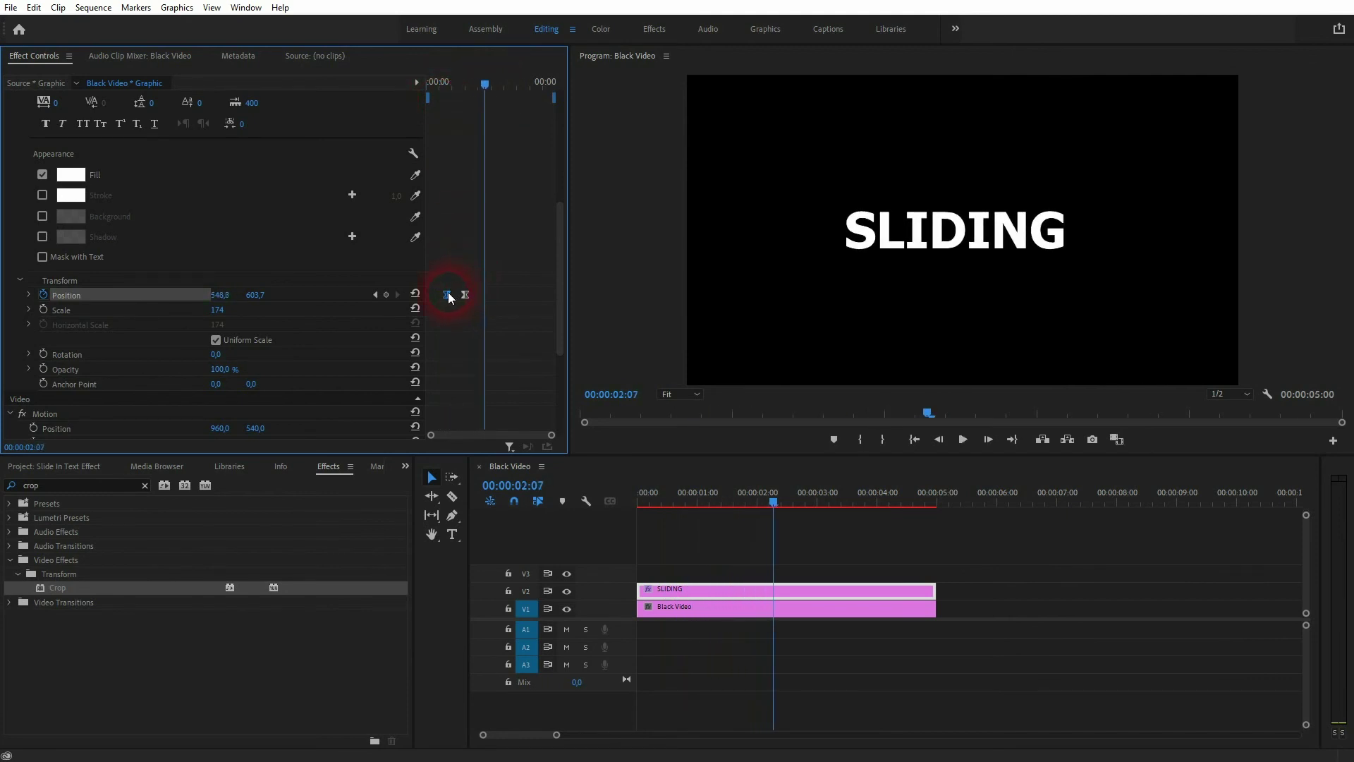
drag(447, 292, 451, 297)
- Hold the title centred with a keyframe at 02:16, then slide it right to X 1392.8 at 03:06
drag(490, 83, 497, 87)
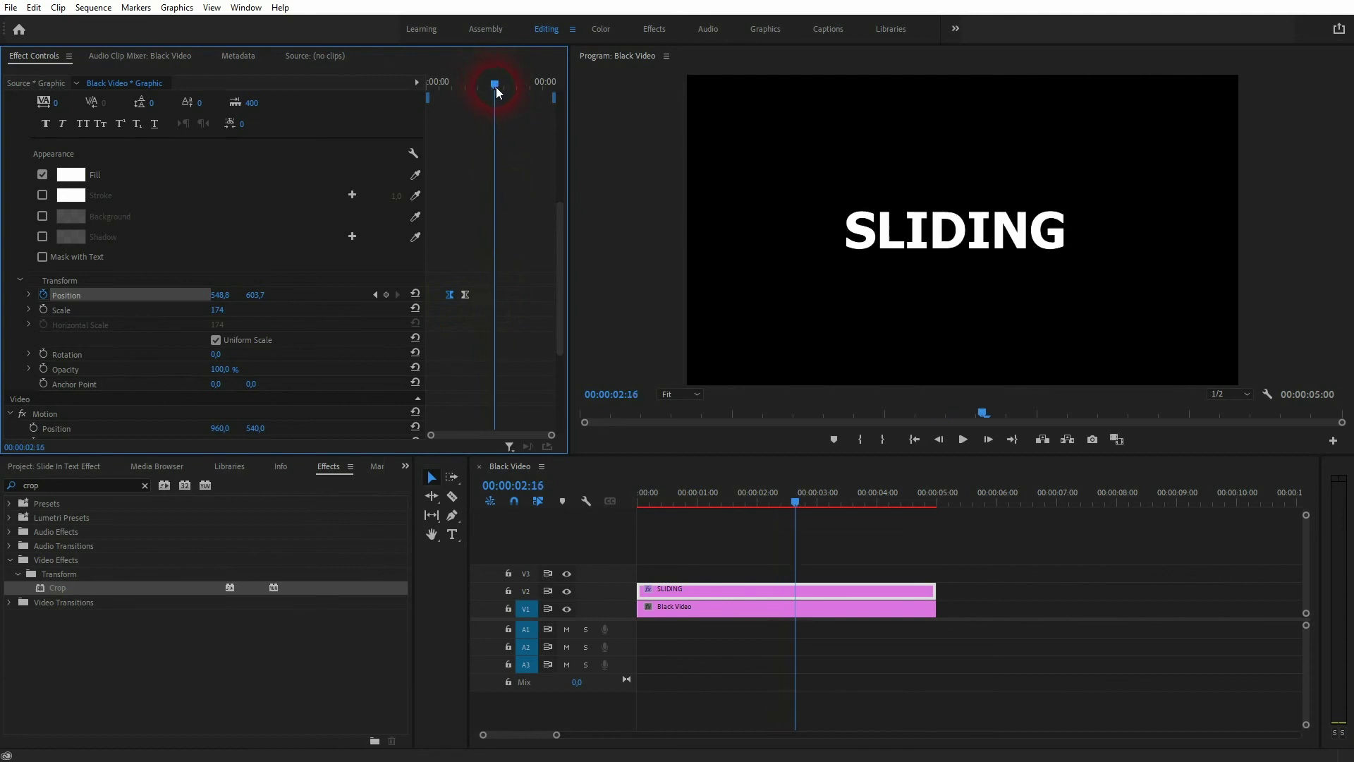
click(385, 295)
drag(489, 92, 512, 84)
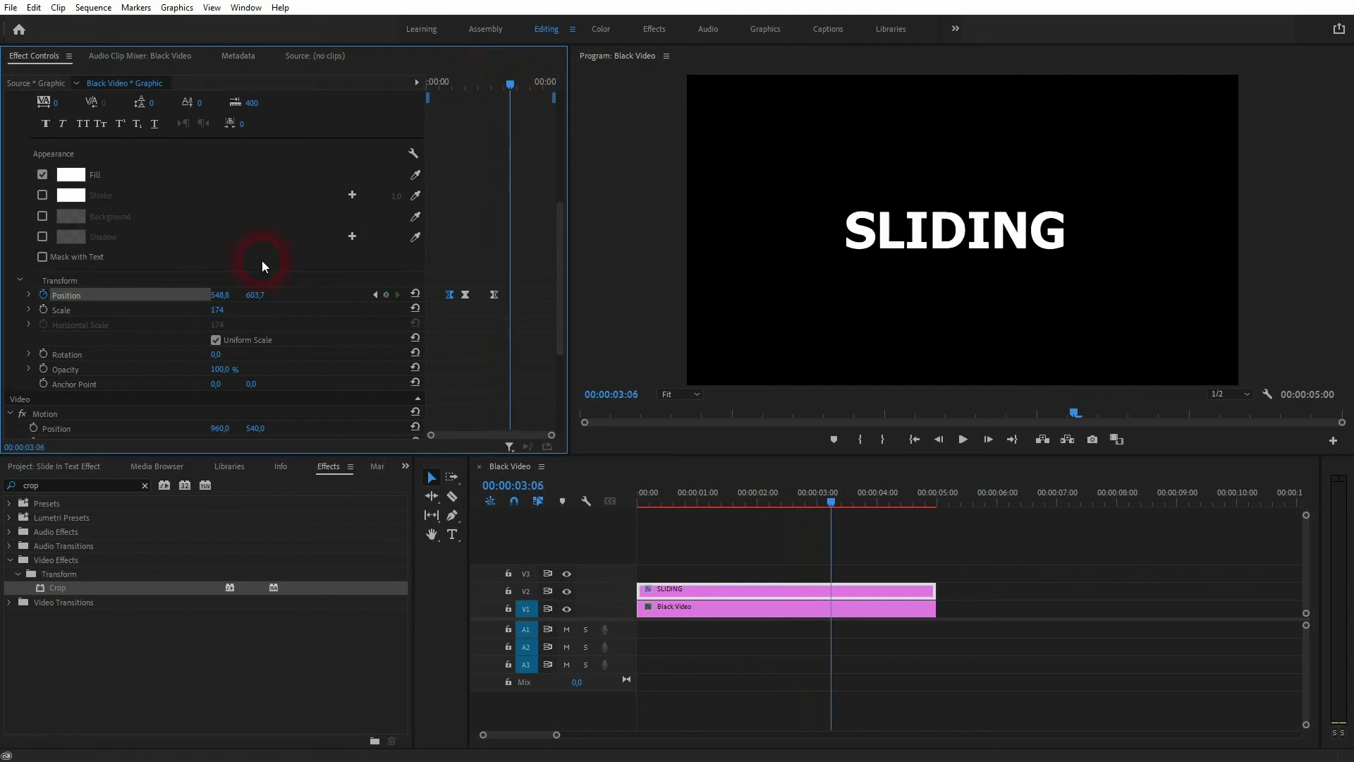
drag(219, 295, 810, 294)
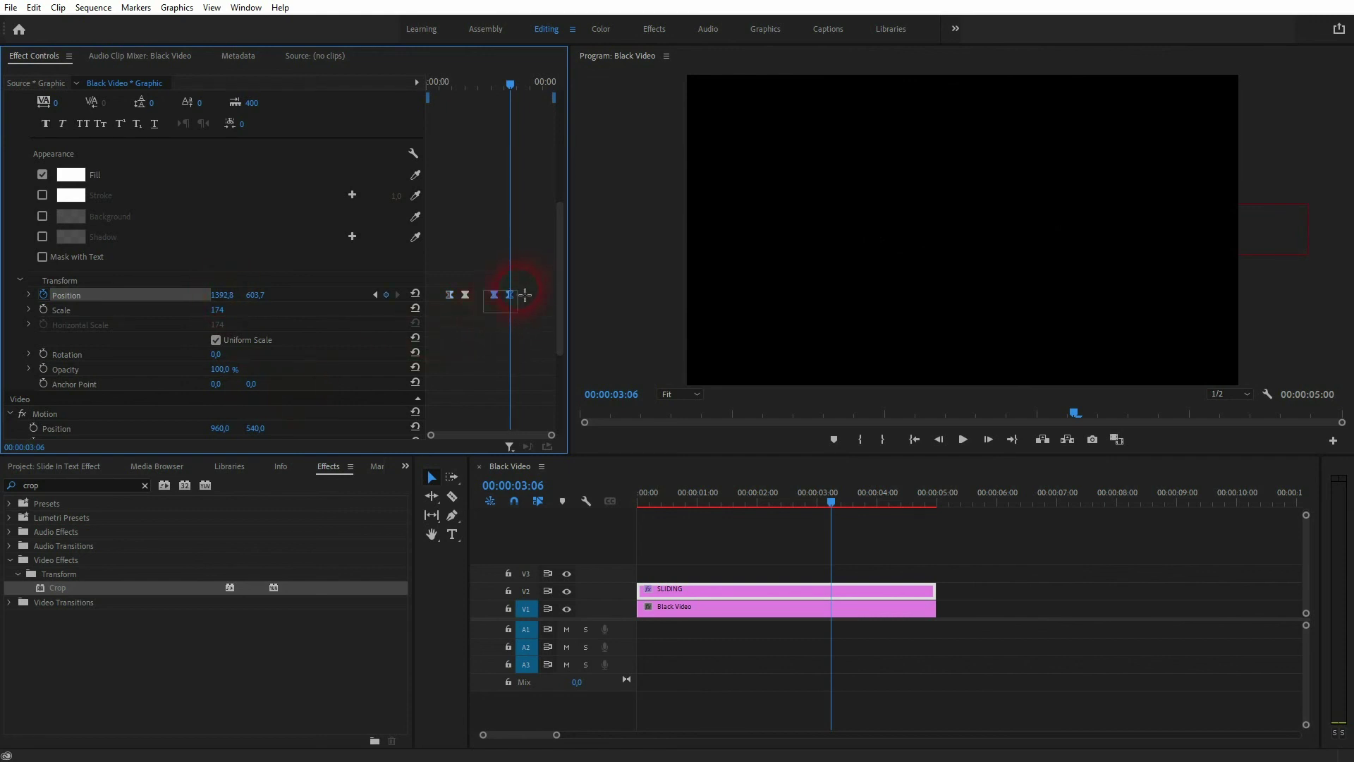
- Set the 02:16 keyframe to Temporal Interpolation > Ease Out
right_click(497, 295)
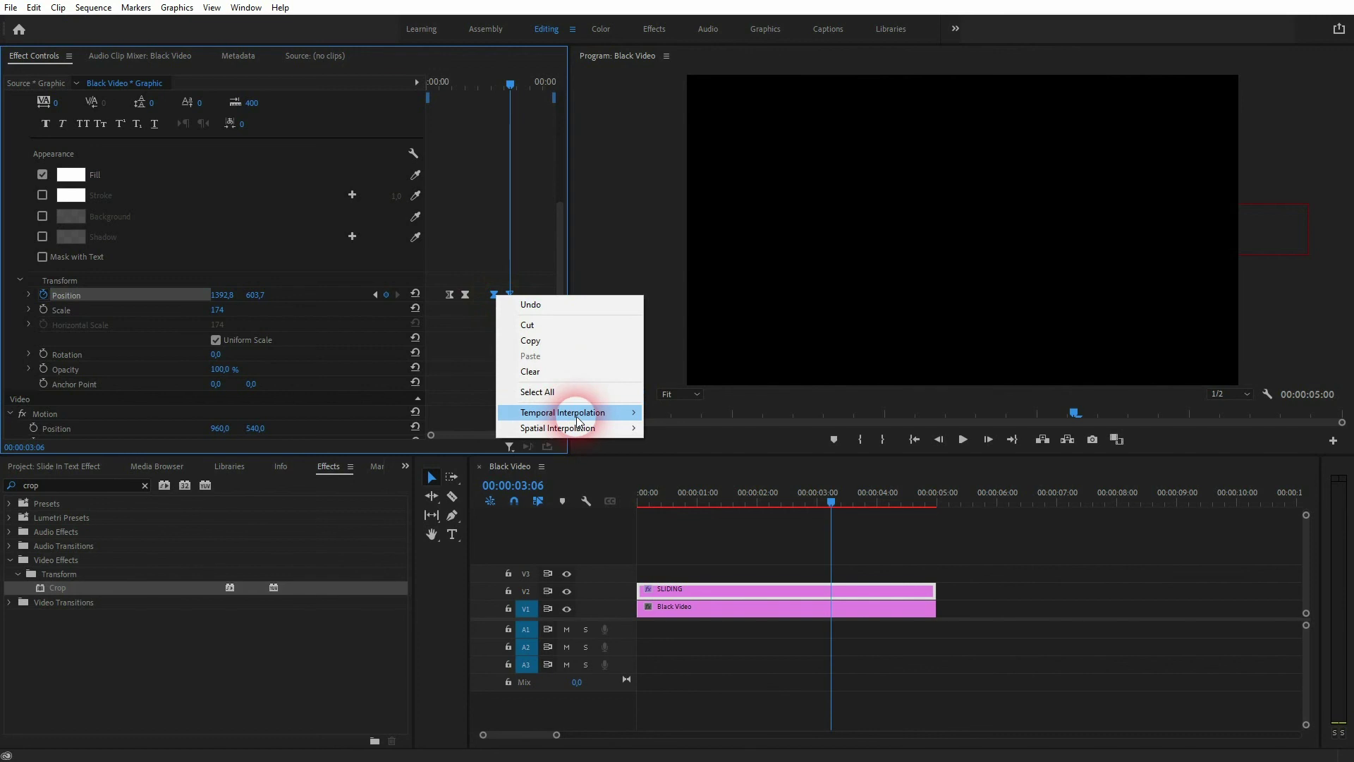
mouse_move(580, 413)
click(680, 511)
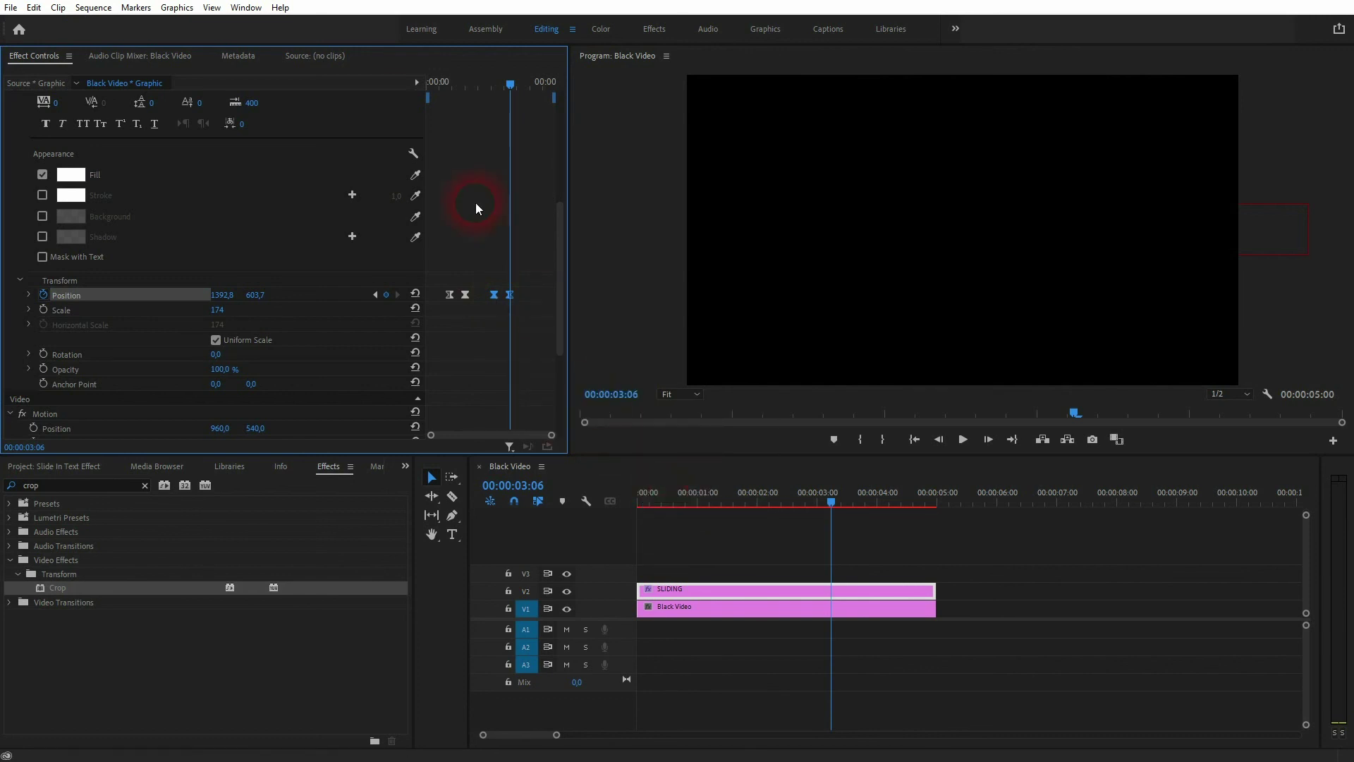
- Reveal the Position velocity graph and play the slide-in and slide-out twice
drag(495, 99, 443, 99)
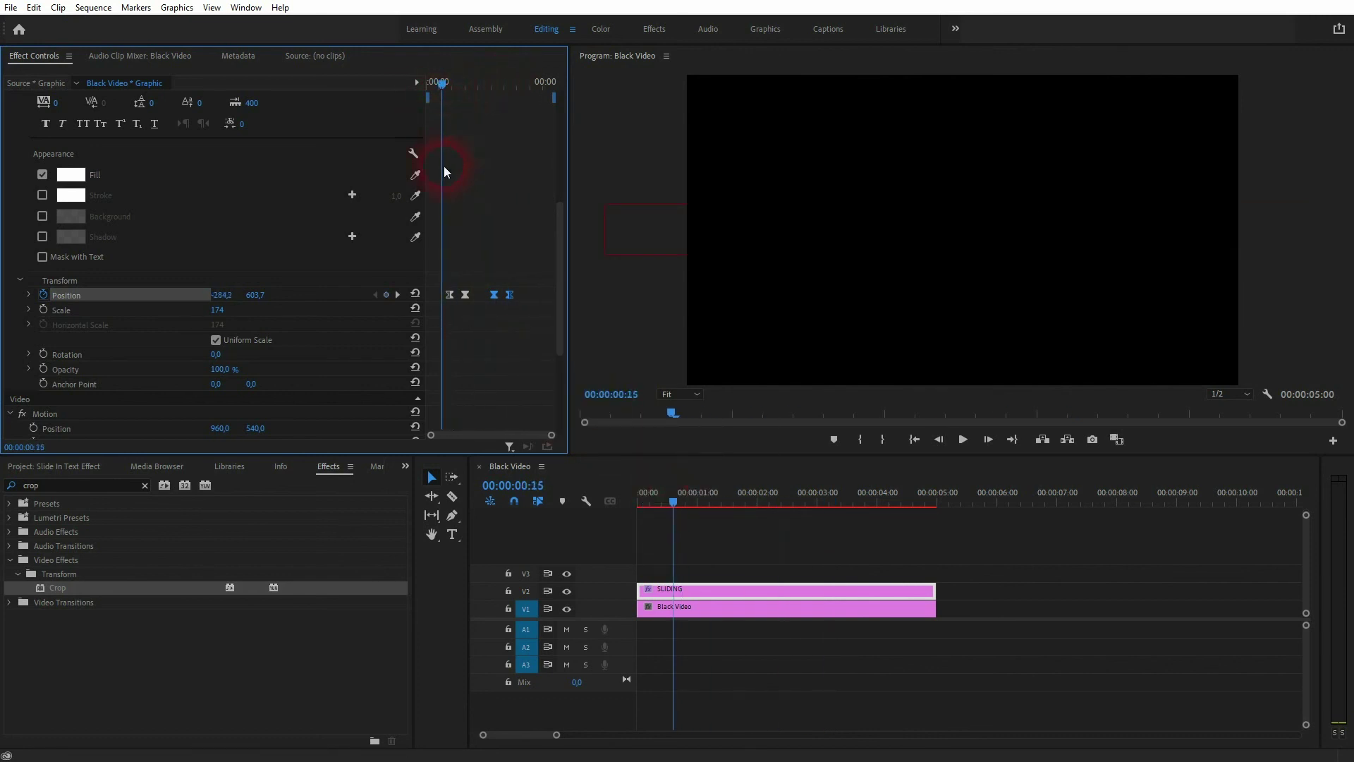
click(29, 295)
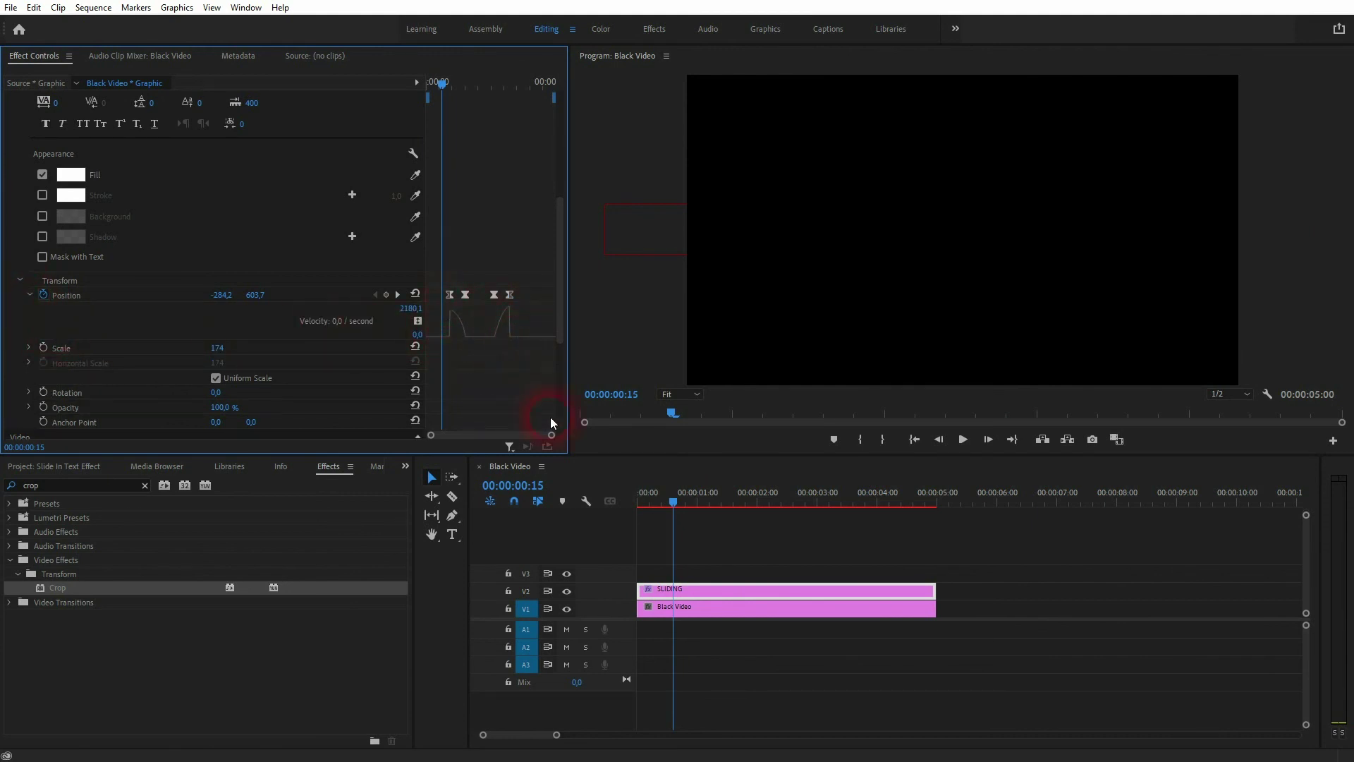
key(space)
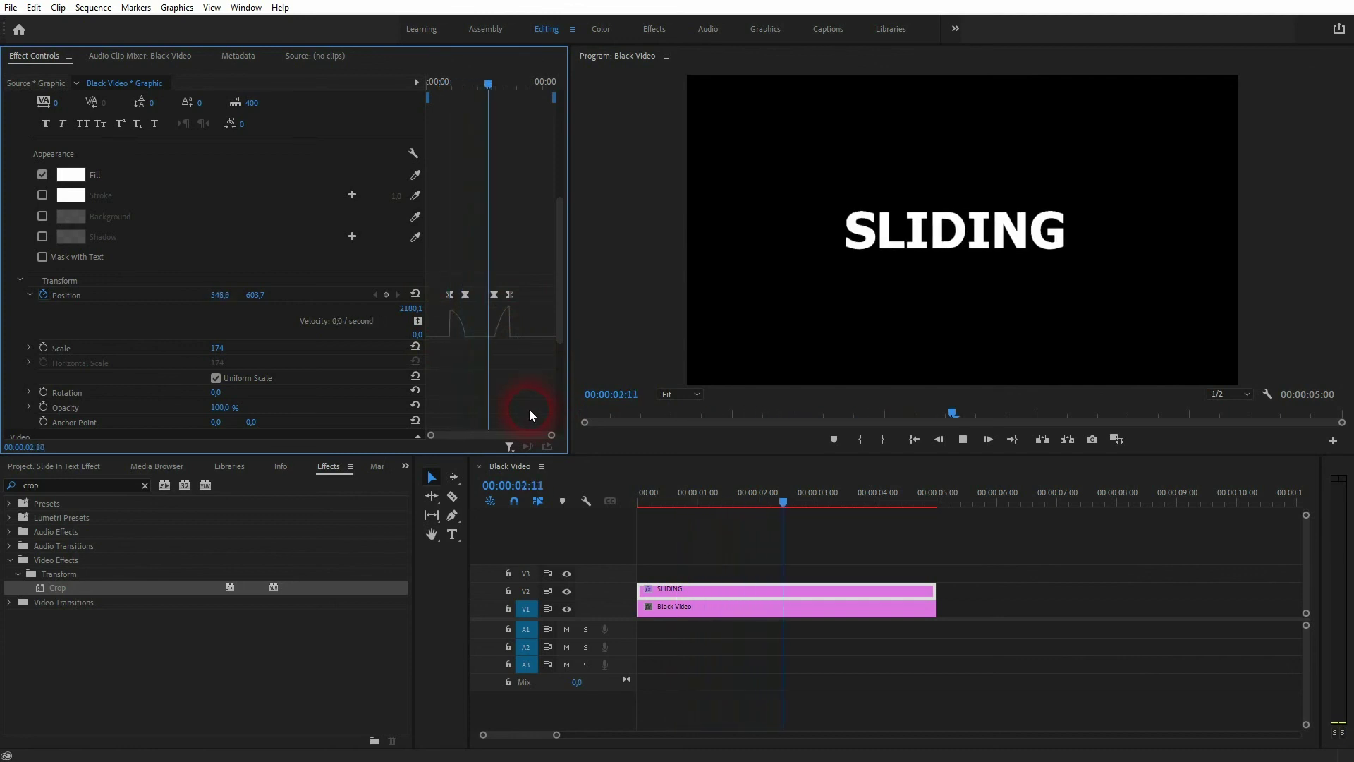
key(space)
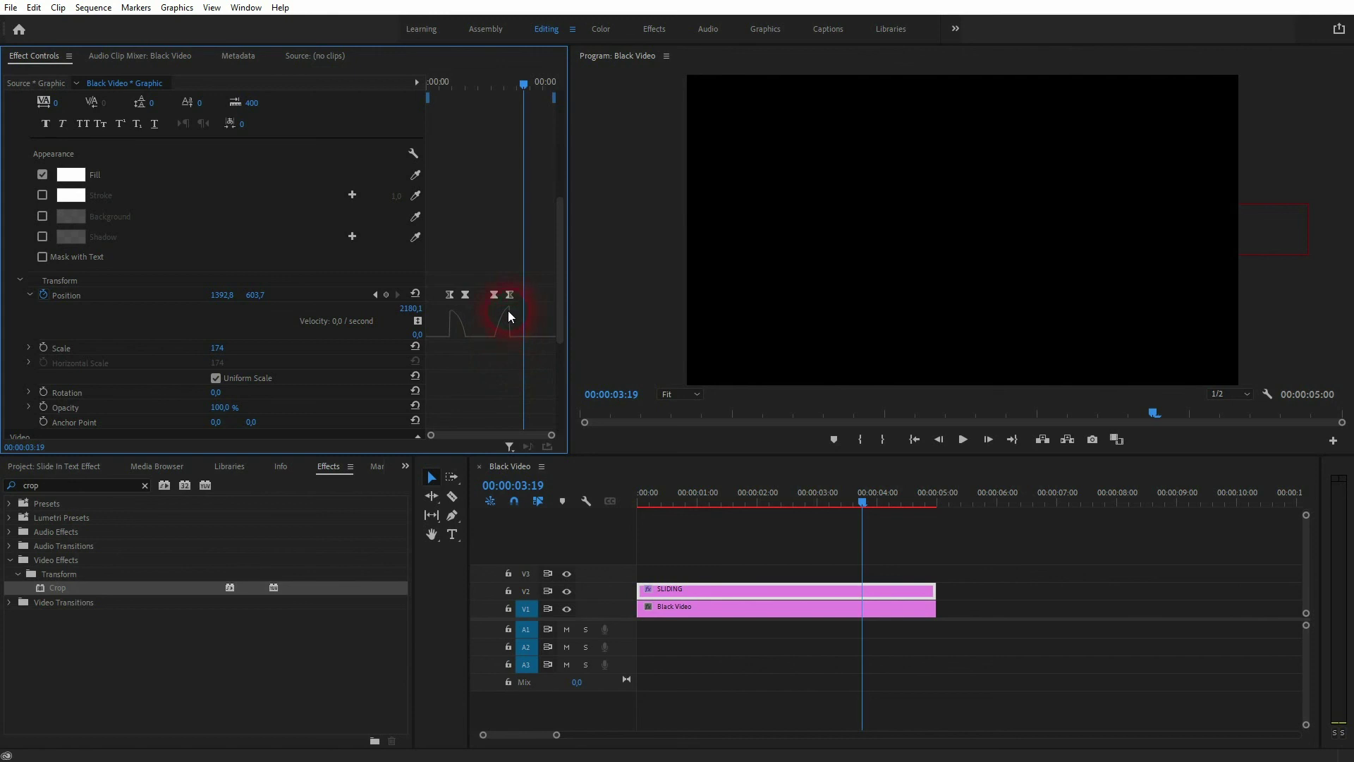
drag(863, 498, 696, 514)
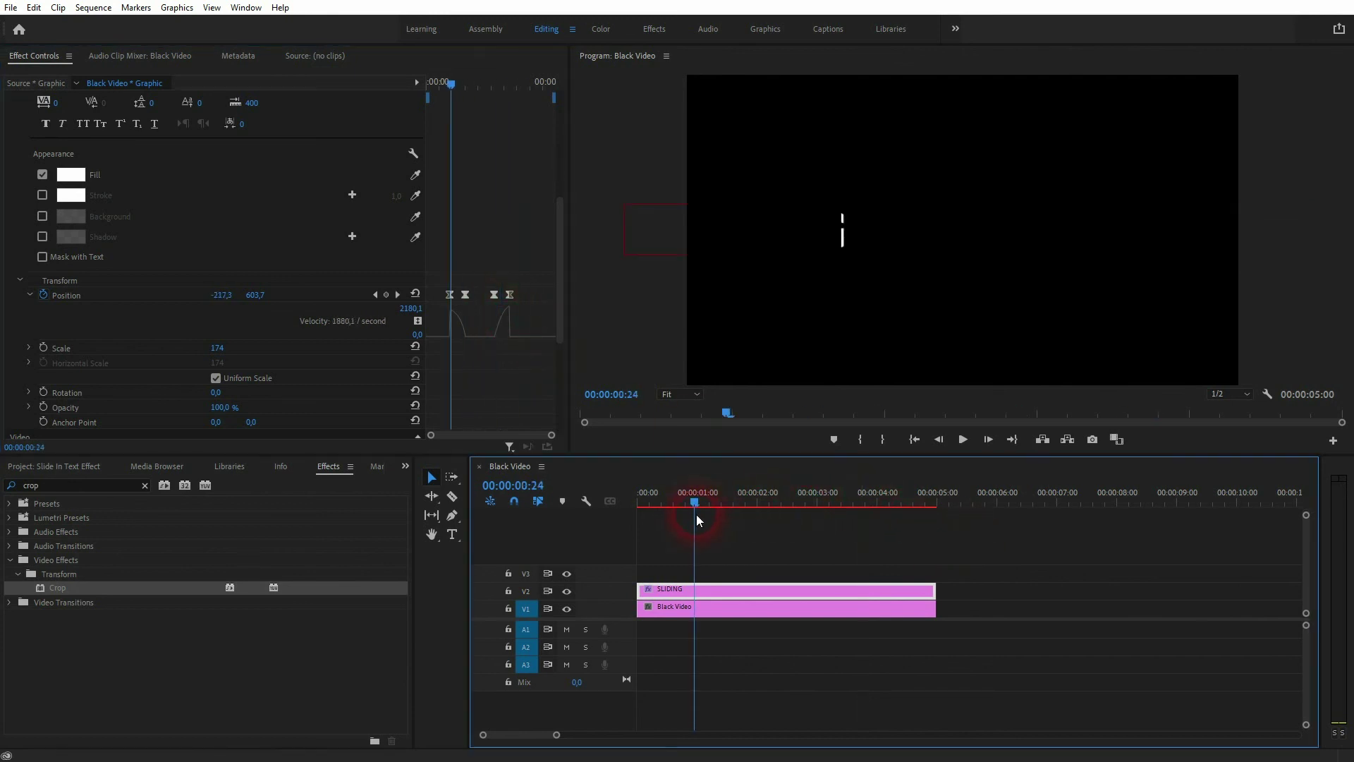
key(space)
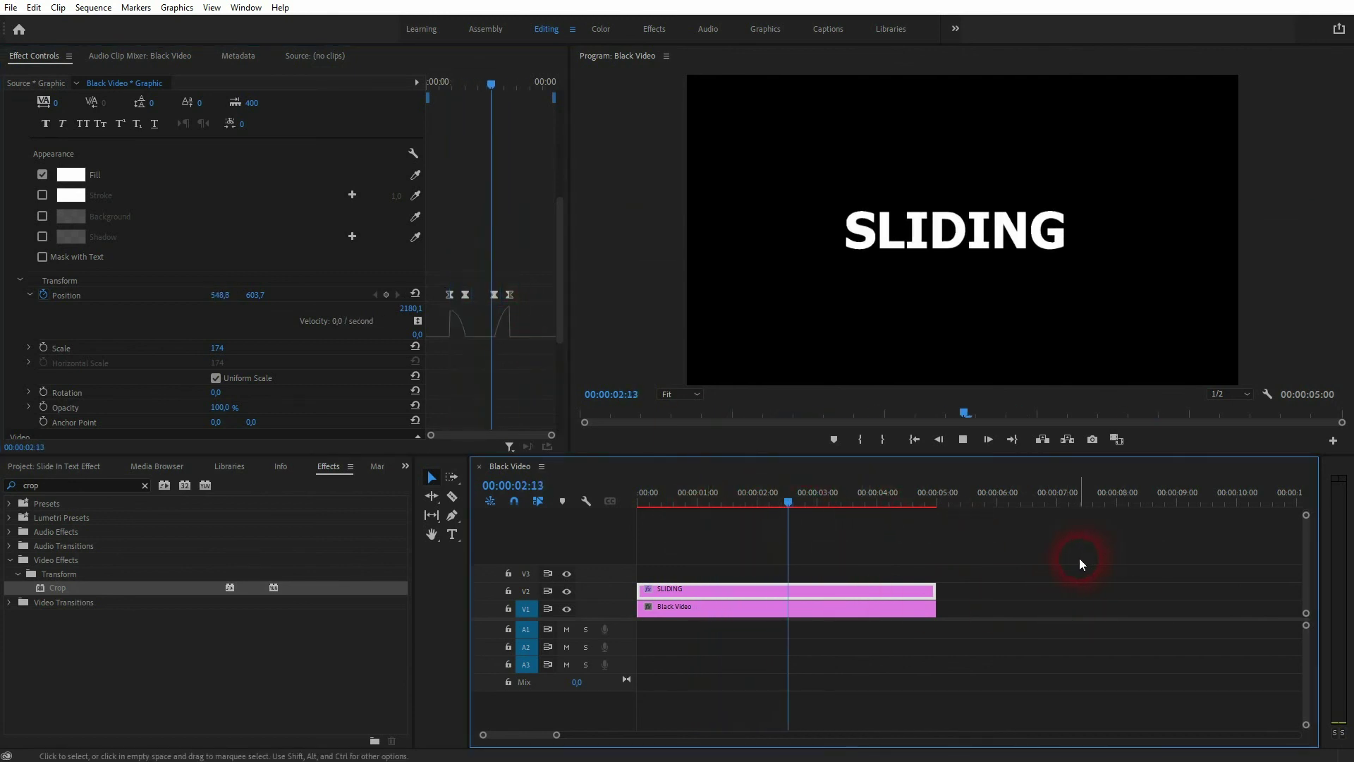
key(space)
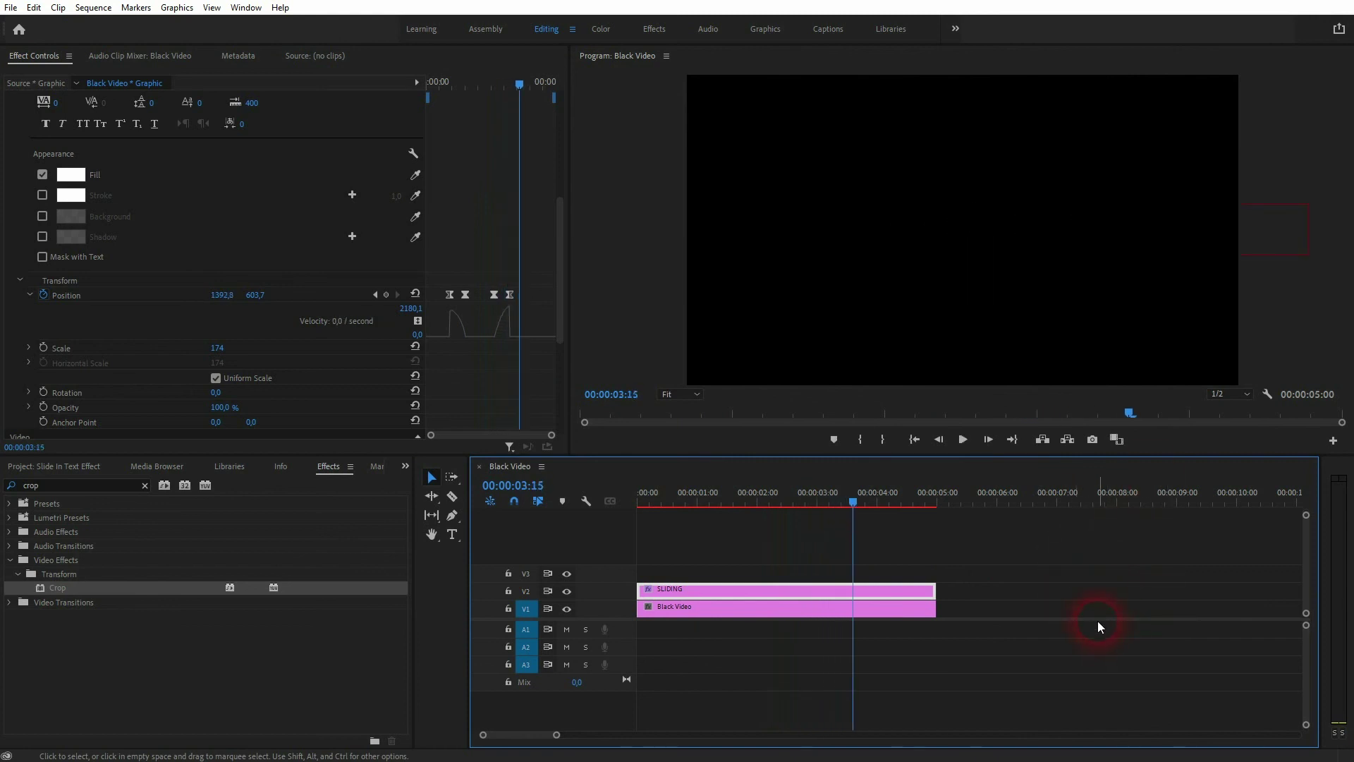